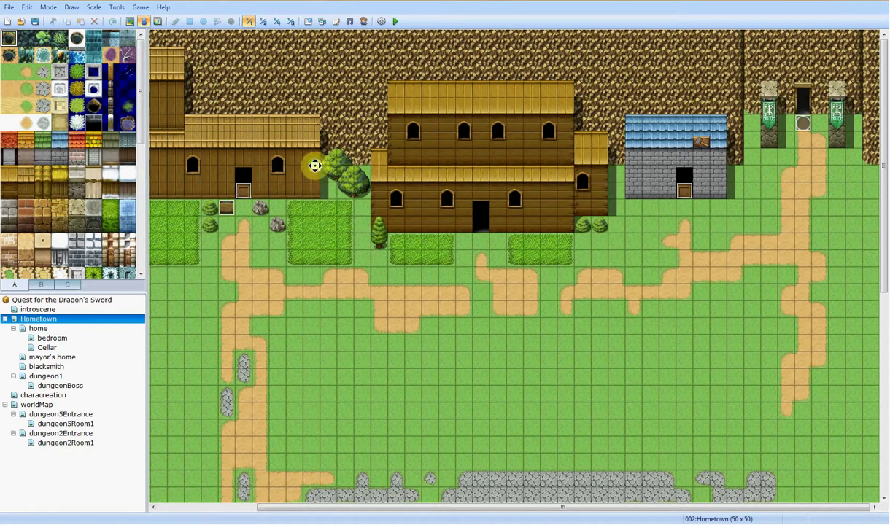
Step: Survey Hometown's stone paths and buildings, then switch to the 20 x 20 dungeon5Entrance map
middle_click_drag(305, 161, 392, 240)
middle_click_drag(393, 239, 267, 141)
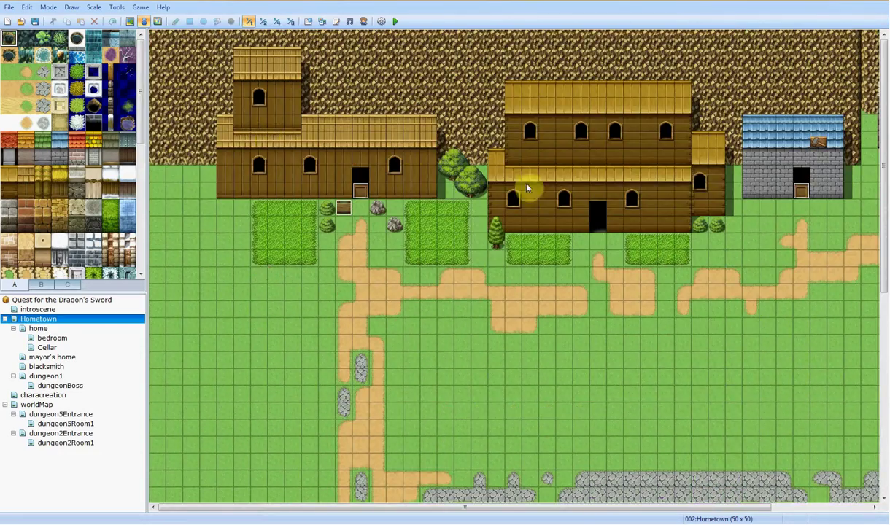
middle_click_drag(276, 266, 390, 272)
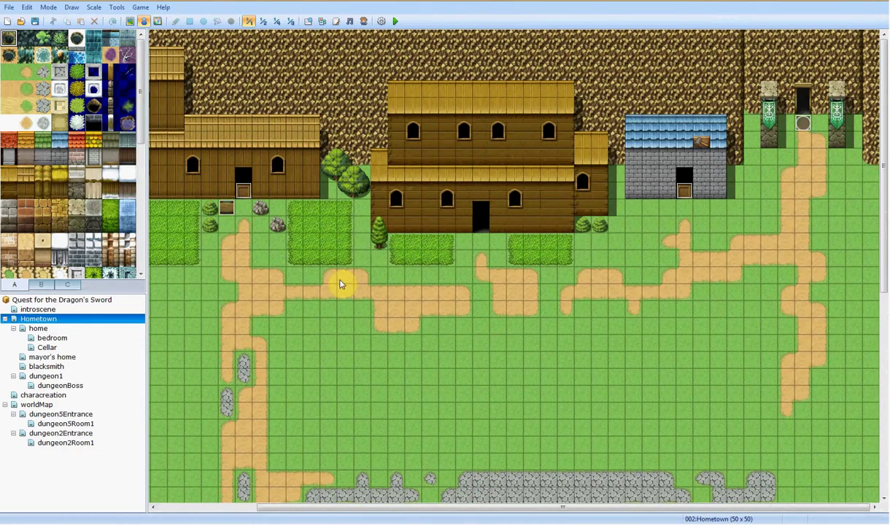
middle_click_drag(340, 280, 500, 272)
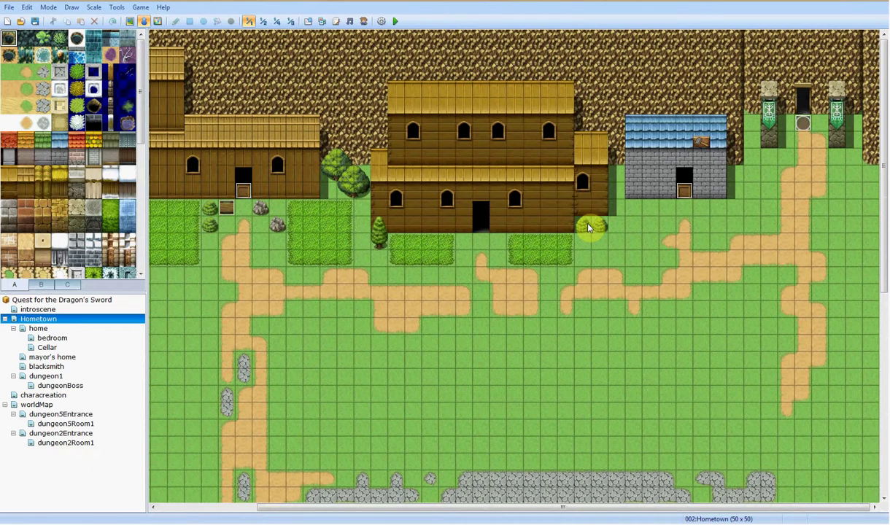
middle_click_drag(569, 289, 432, 299)
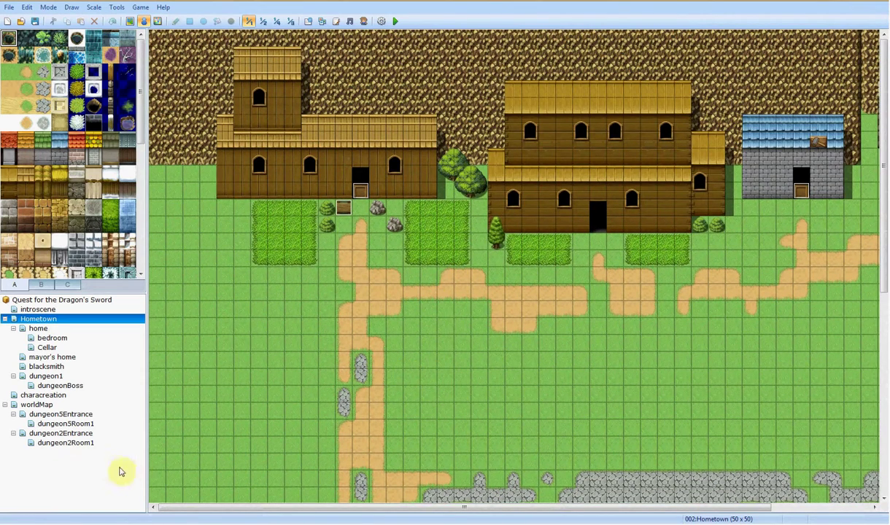
left_click(80, 411)
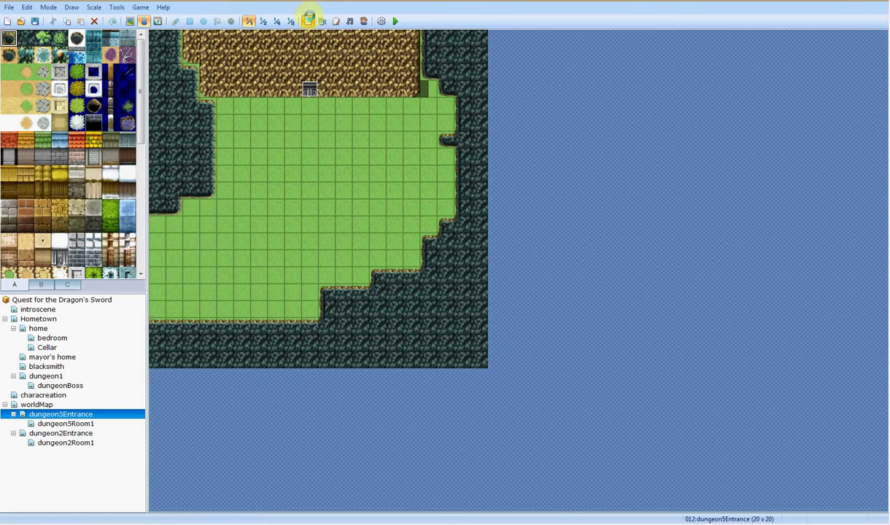
Step: Check the Slimy, Ember and Winged Key items in the Database, then open door event EV001
left_click(310, 21)
left_click_drag(354, 73, 544, 95)
left_click(459, 107)
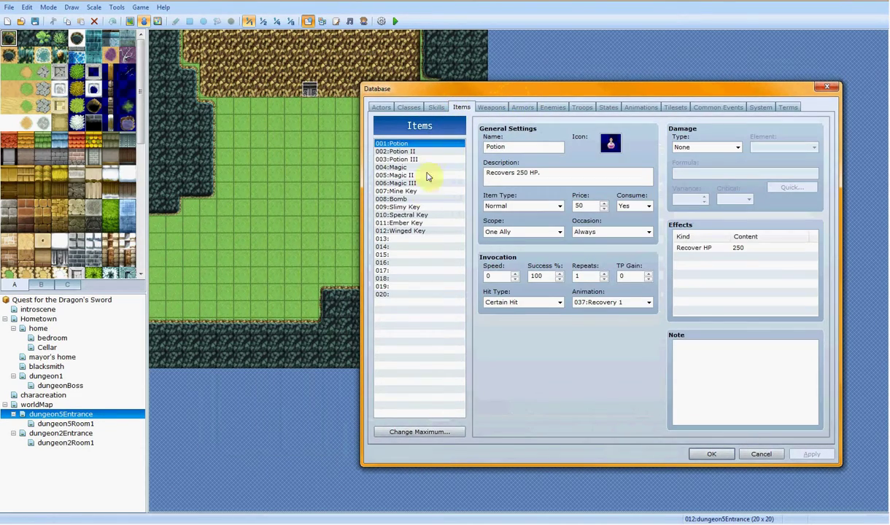
left_click(406, 207)
left_click(426, 223)
left_click(427, 230)
left_click(423, 222)
left_click(425, 207)
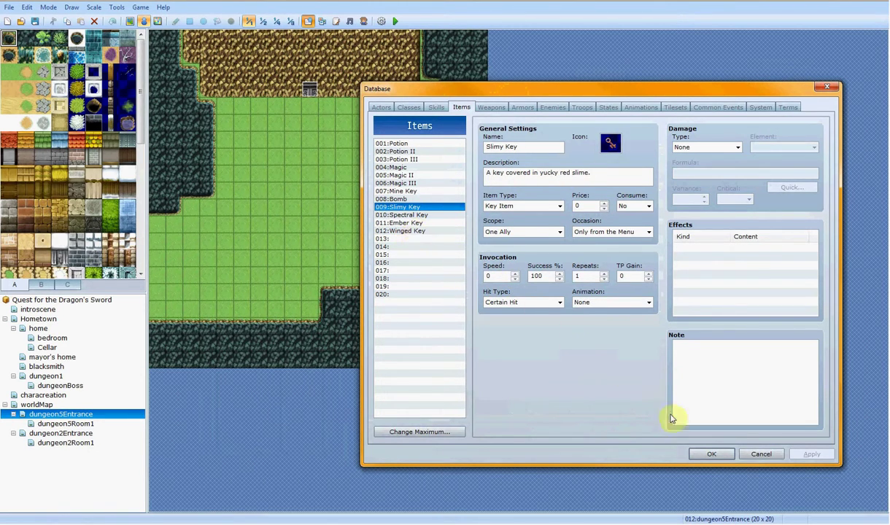
left_click(724, 458)
double_click(310, 95)
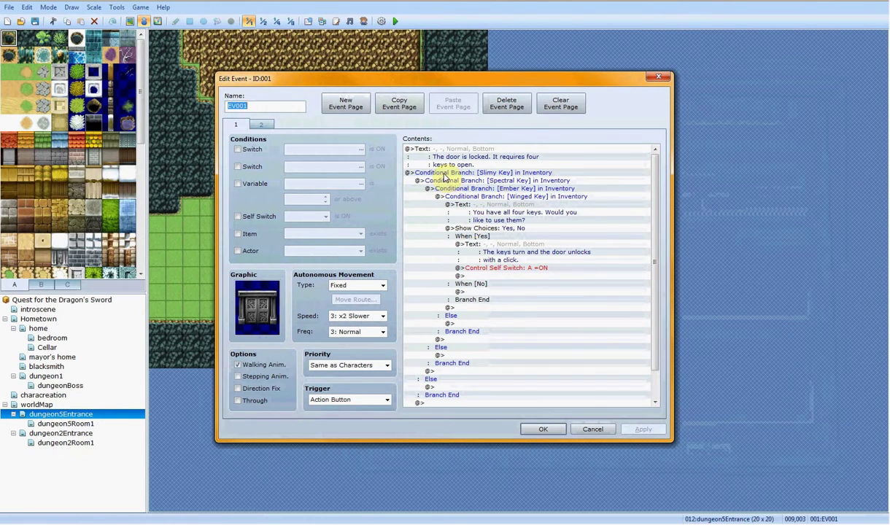
left_click(659, 258)
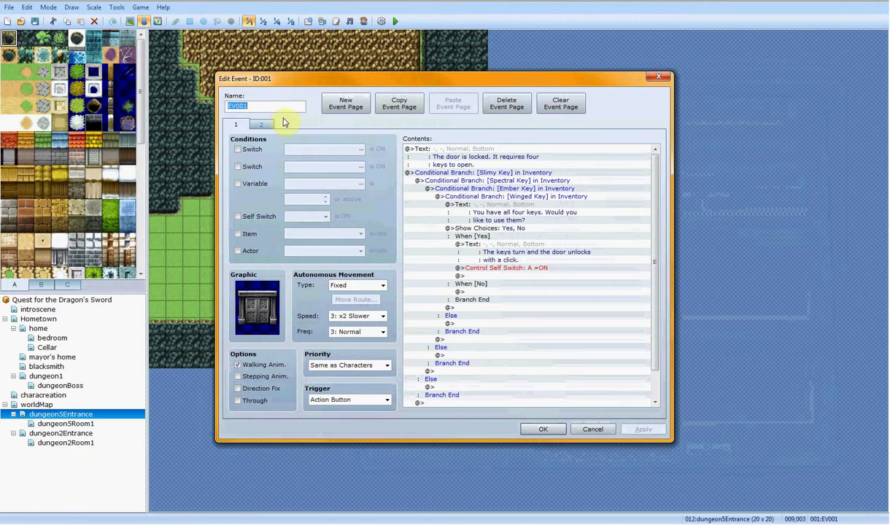
left_click(237, 167)
left_click(360, 167)
left_click(436, 186)
left_click(487, 337)
type("key1")
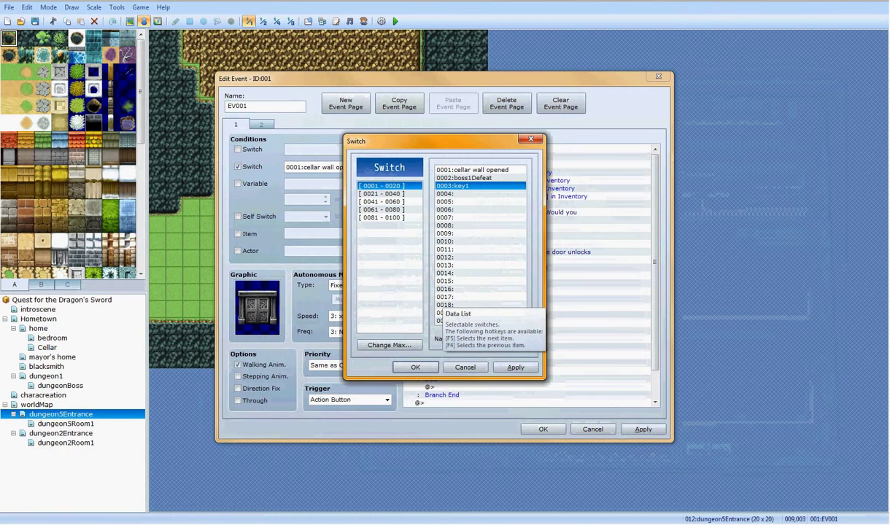
left_click(467, 193)
left_click(502, 340)
type("key2")
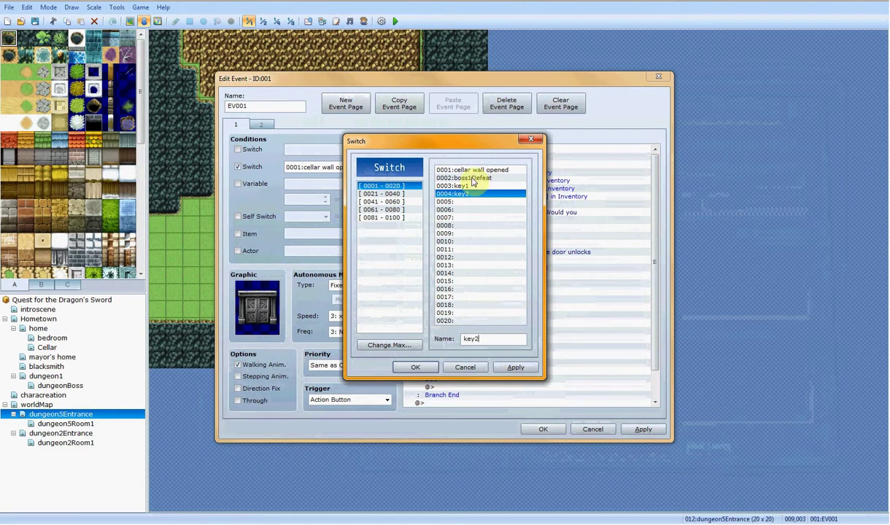
left_click(482, 202)
type("k")
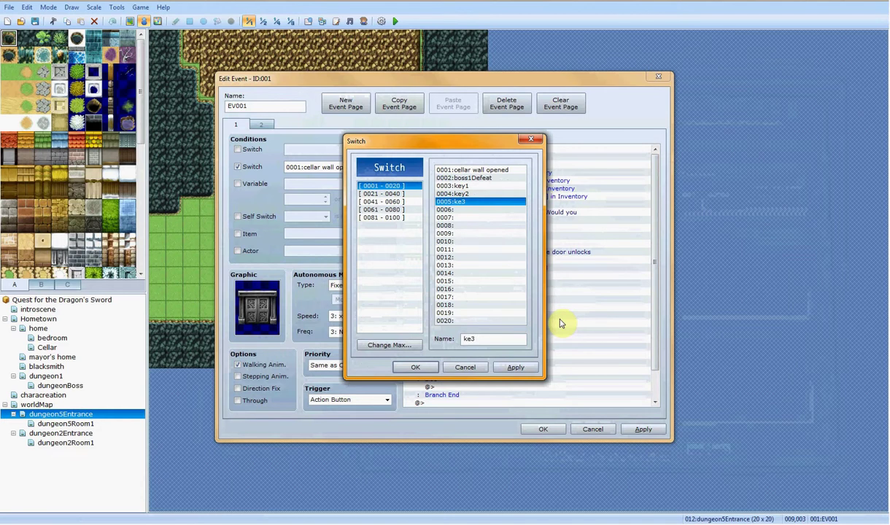
left_click(464, 367)
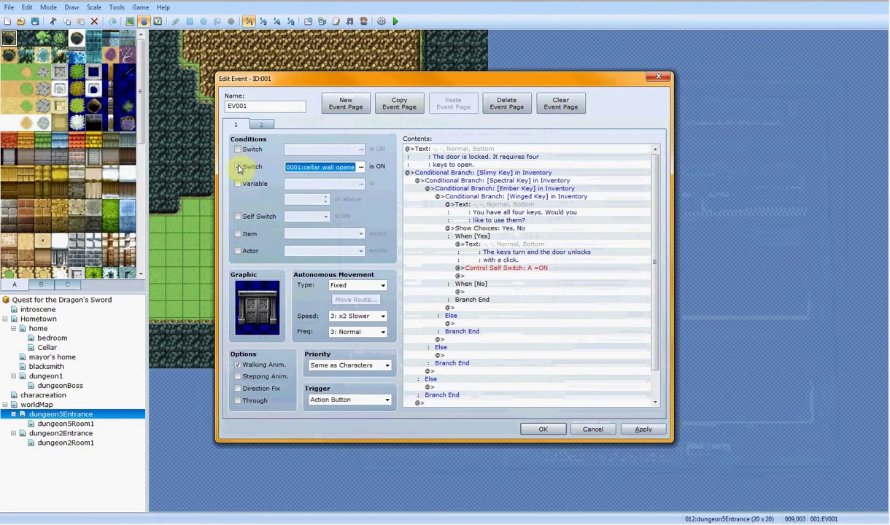
left_click(238, 167)
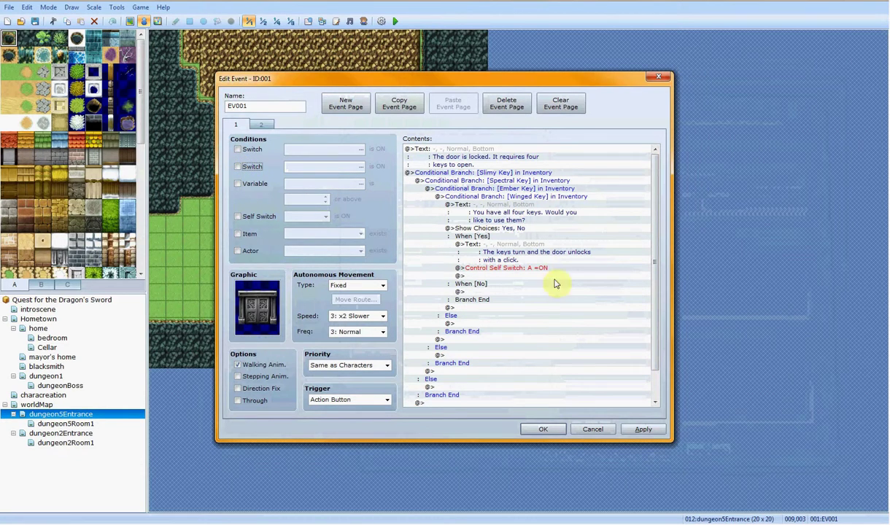
left_click_drag(655, 332, 655, 362)
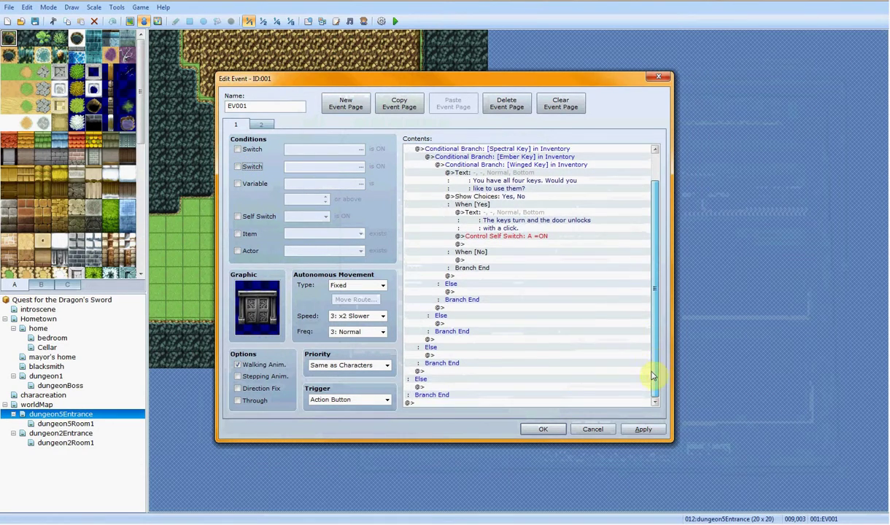
scroll(618, 290, "up", 1)
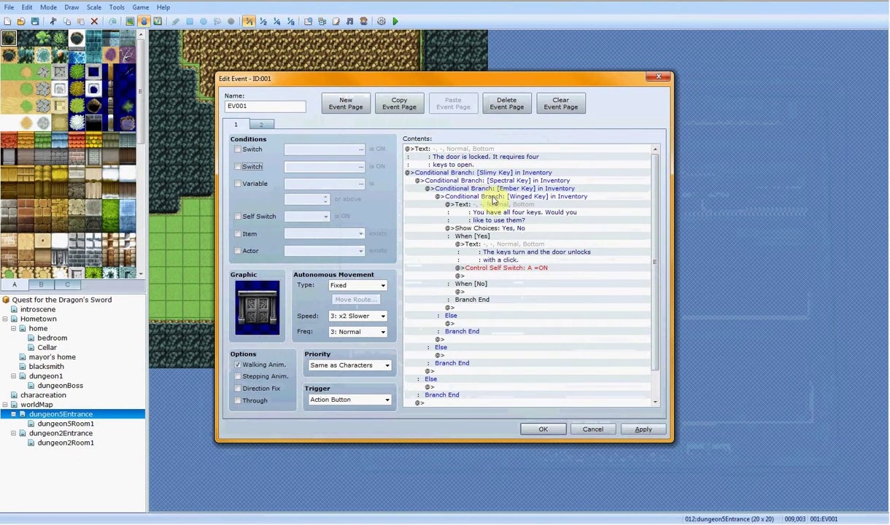
left_click(473, 189)
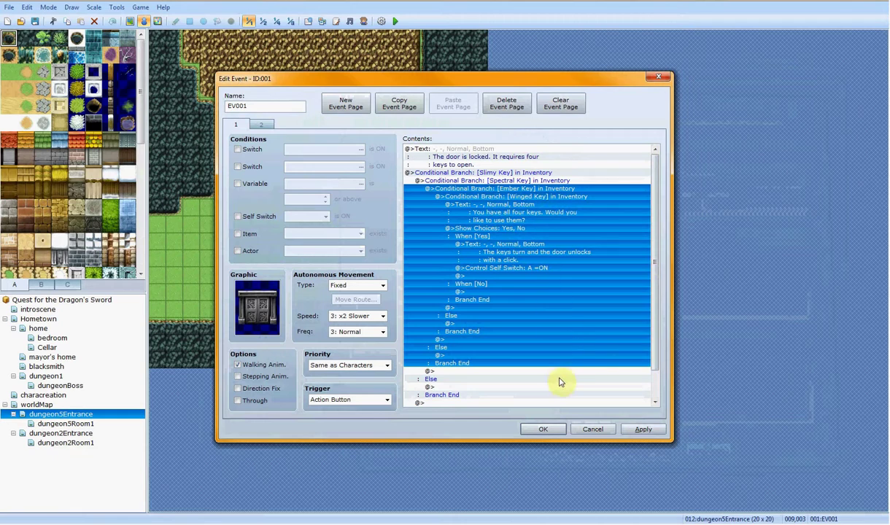
Step: Close door event EV001 and review all four key items, including the Slimy Key's price of 0
left_click(556, 429)
left_click(308, 22)
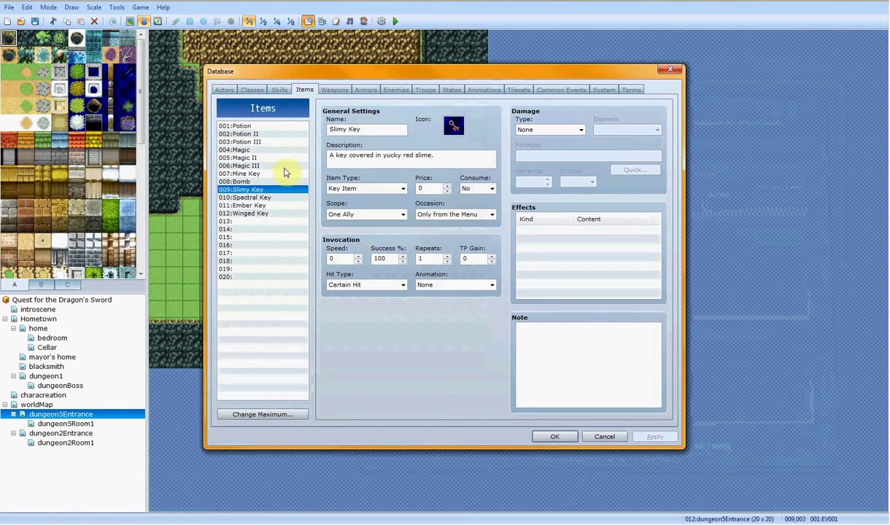
left_click(259, 197)
left_click(262, 215)
left_click(257, 189)
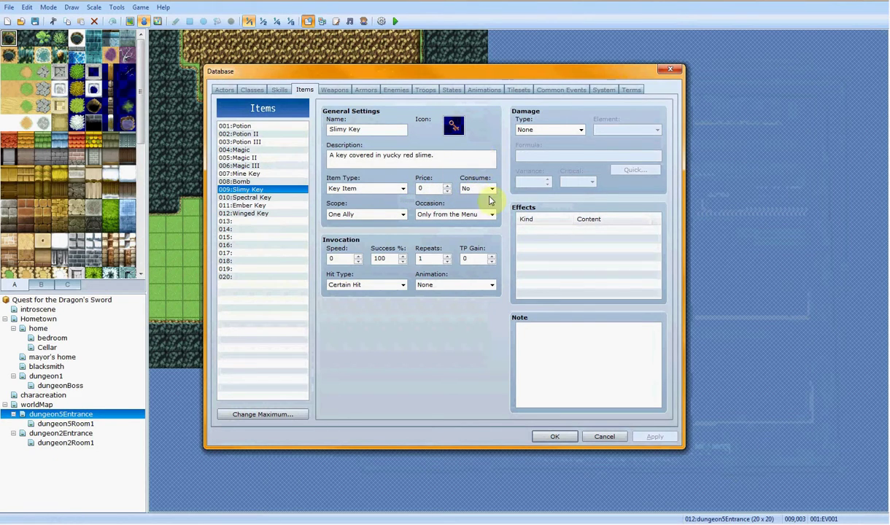
left_click(426, 189)
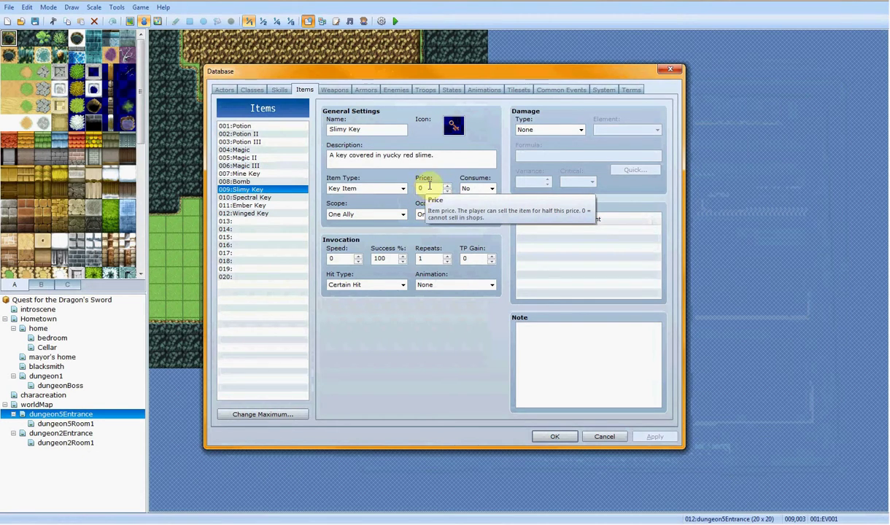
left_click(289, 197)
left_click(289, 207)
left_click(288, 213)
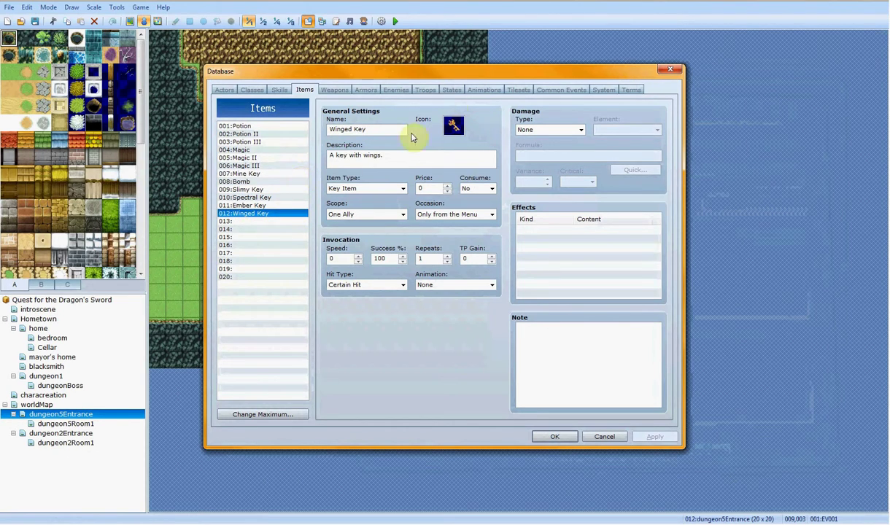
left_click(555, 436)
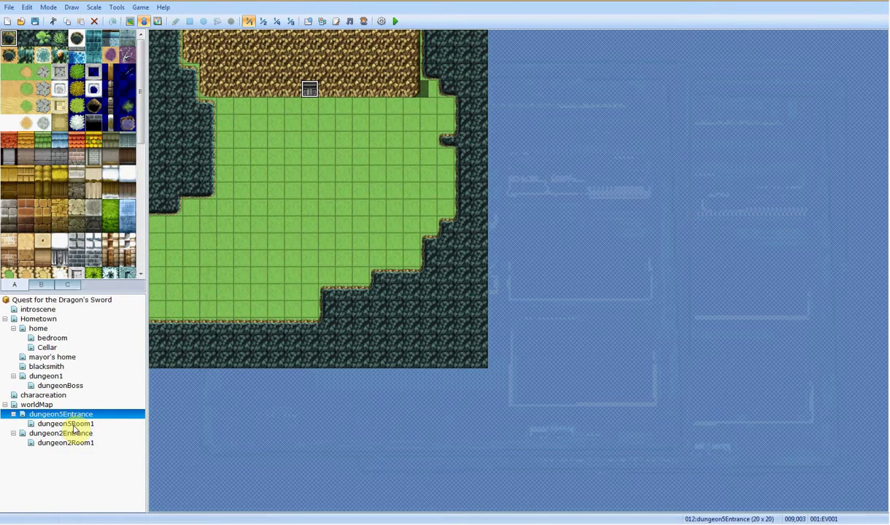
Step: Open the 50 x 50 dungeon1 map and scroll around its edges
left_click(55, 376)
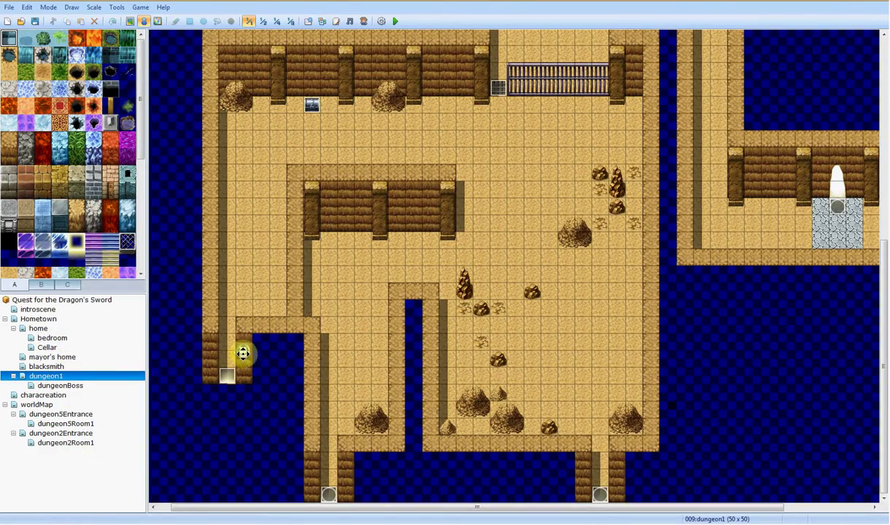
scroll(307, 380, "right", 2)
scroll(371, 411, "up", 5)
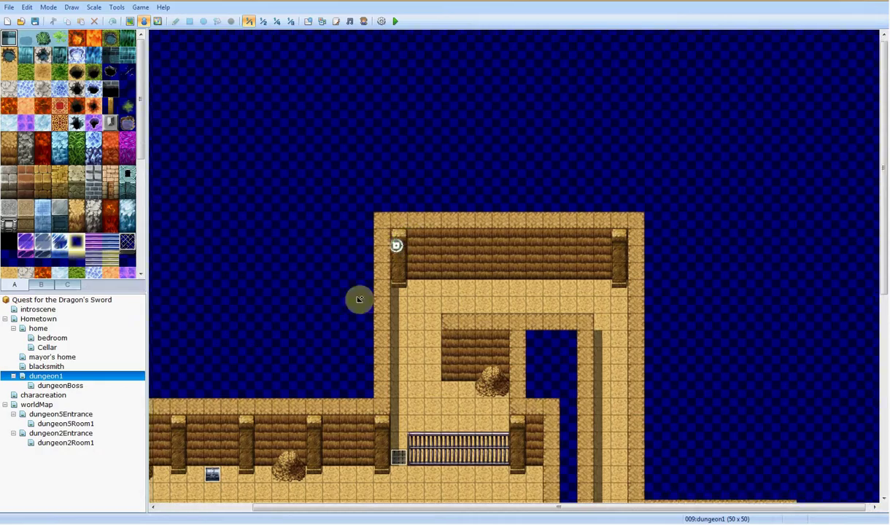
scroll(343, 365, "left", 2)
scroll(343, 368, "down", 5)
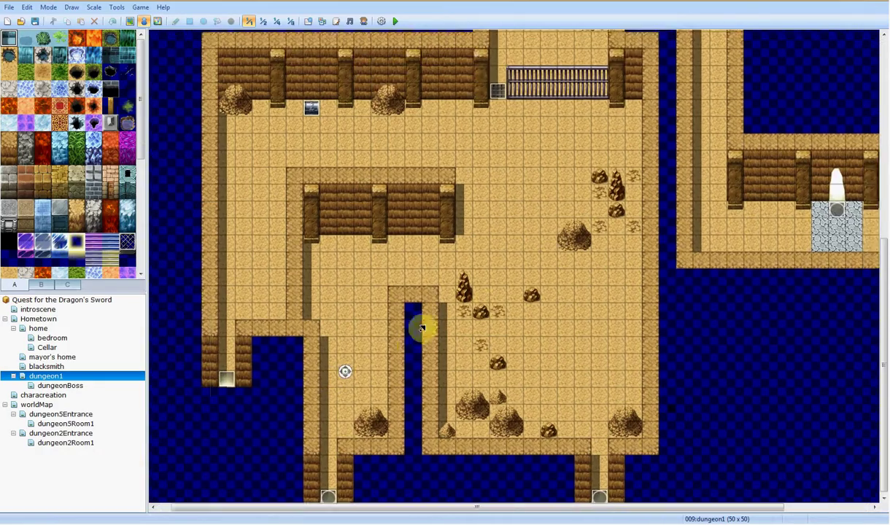
middle_click_drag(422, 329, 562, 140)
Step: Pan across dungeon1's central area and corners to inspect the layout
middle_click(357, 136)
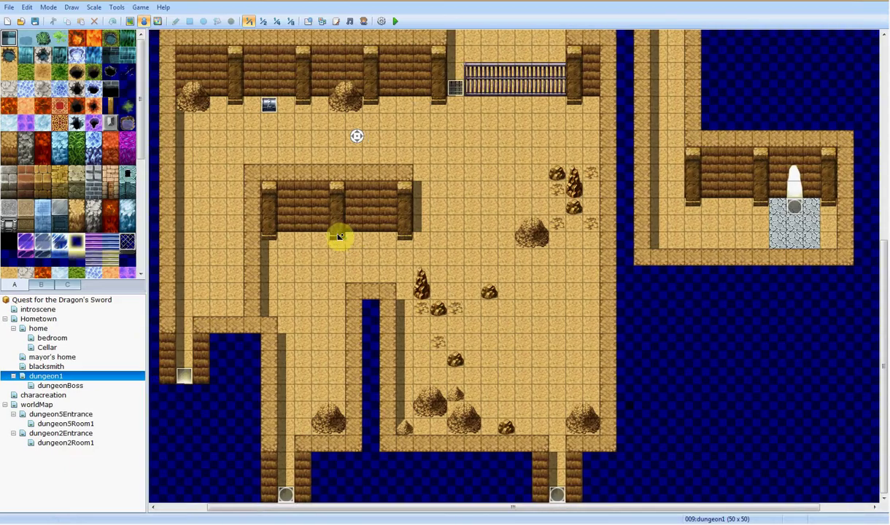
middle_click(343, 238)
middle_click(381, 376)
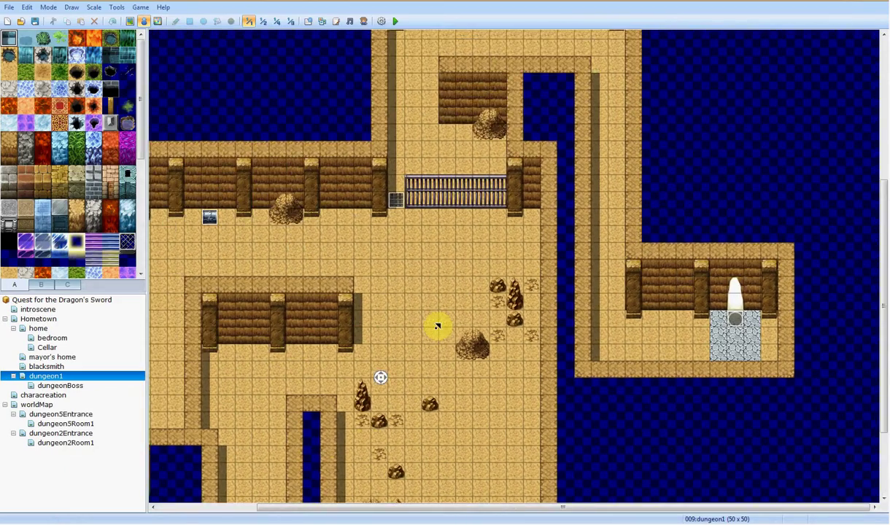
middle_click(435, 328)
middle_click(430, 262)
middle_click(350, 260)
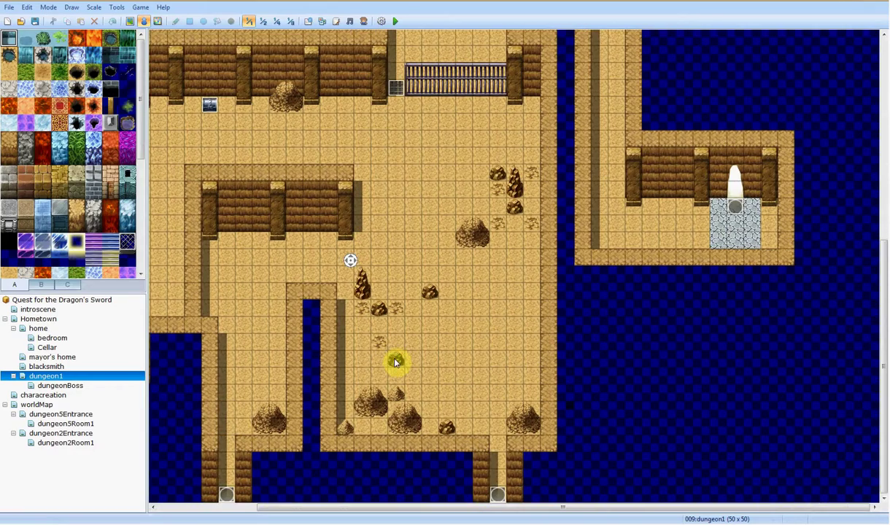
middle_click(394, 359)
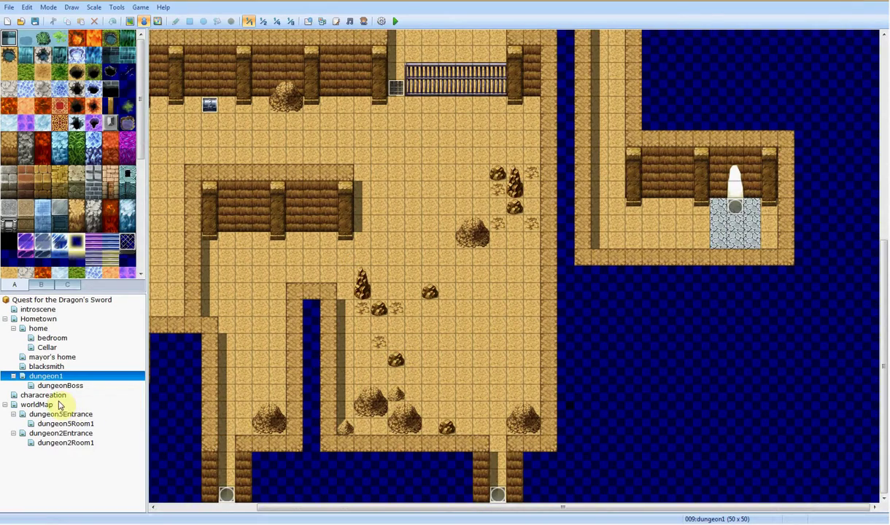
Step: Inspect dungeon2Entrance's Display Name in Map Properties without changes, then reopen dungeon5Entrance
left_click(61, 433)
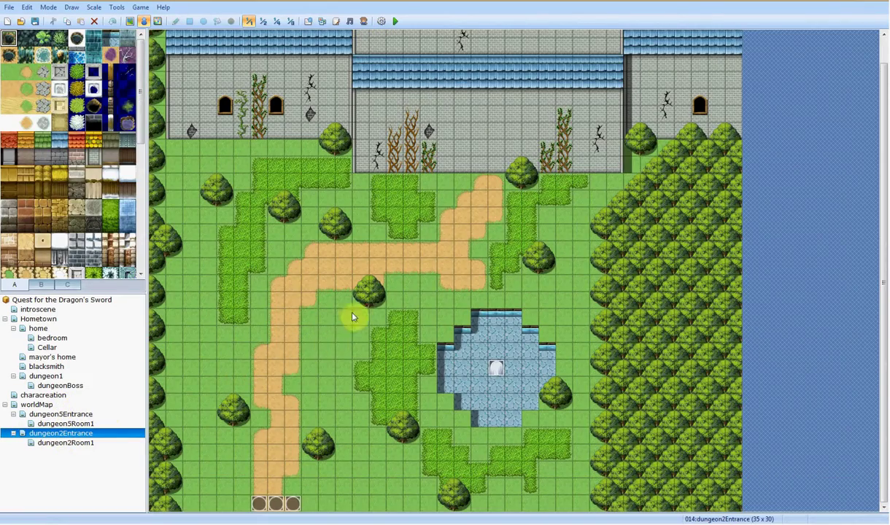
middle_click(351, 314)
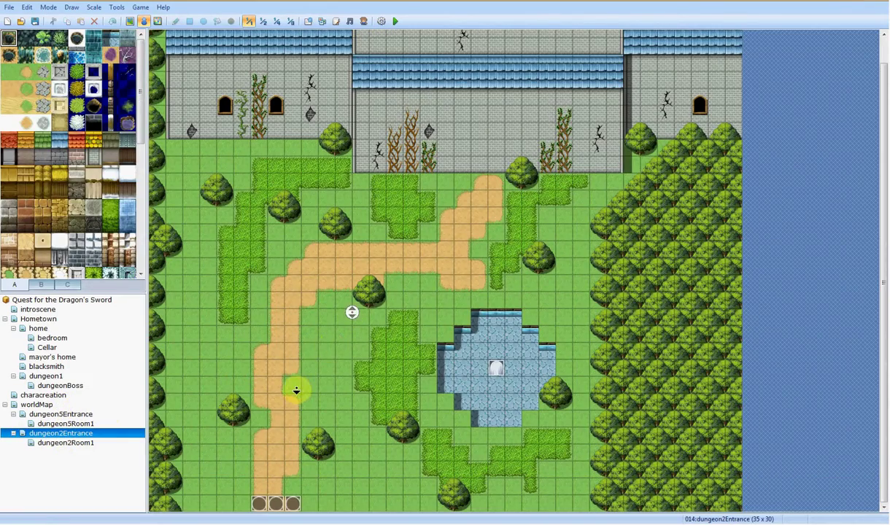
right_click(76, 431)
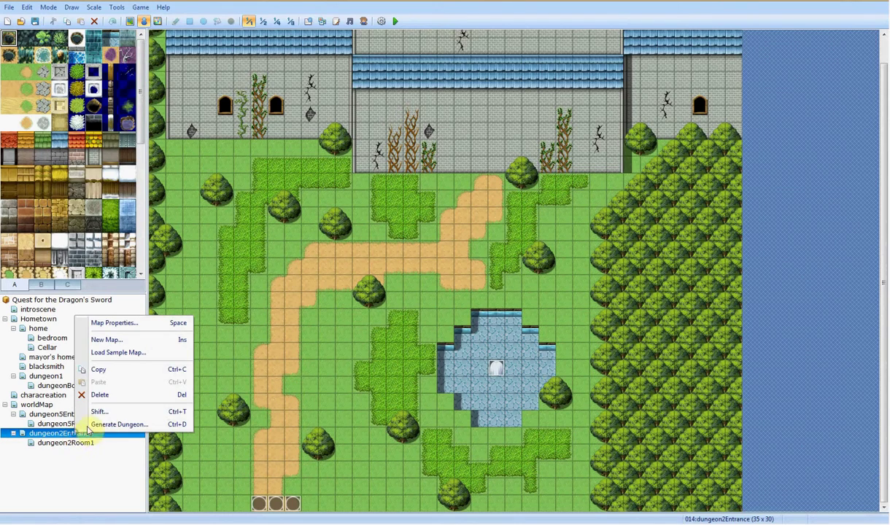
left_click(139, 323)
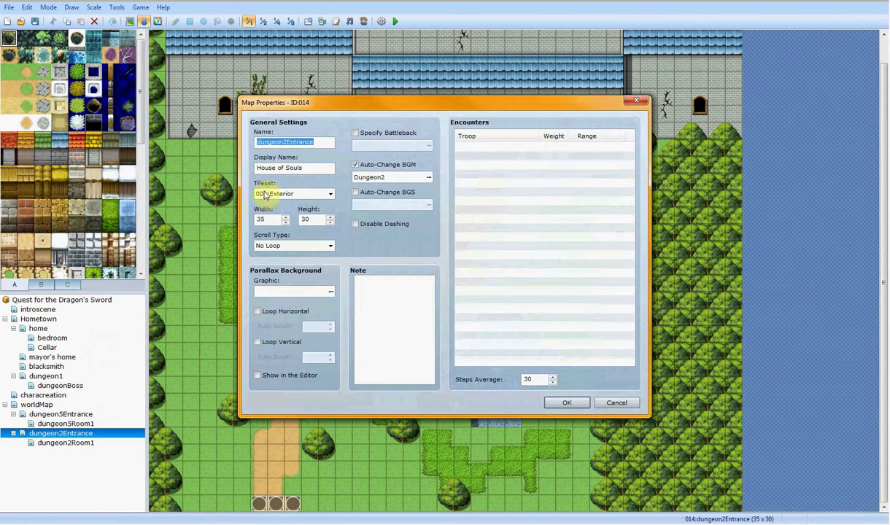
left_click(308, 167)
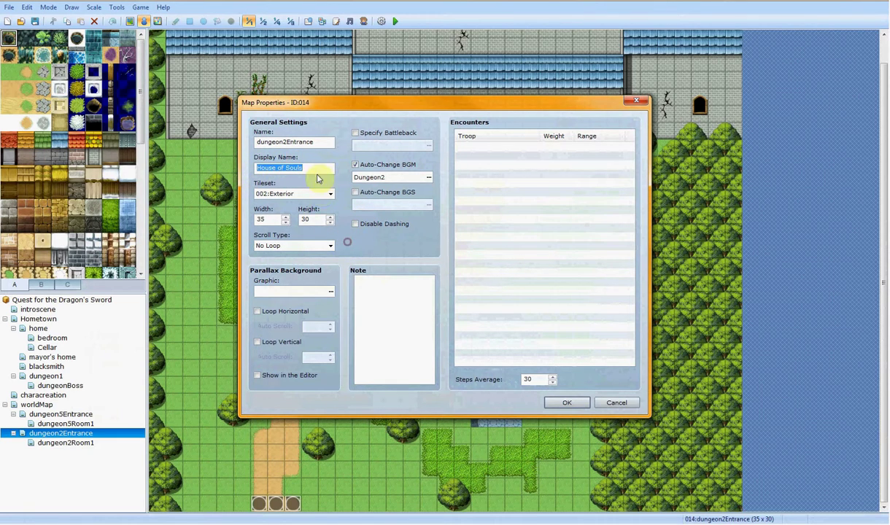
left_click(564, 401)
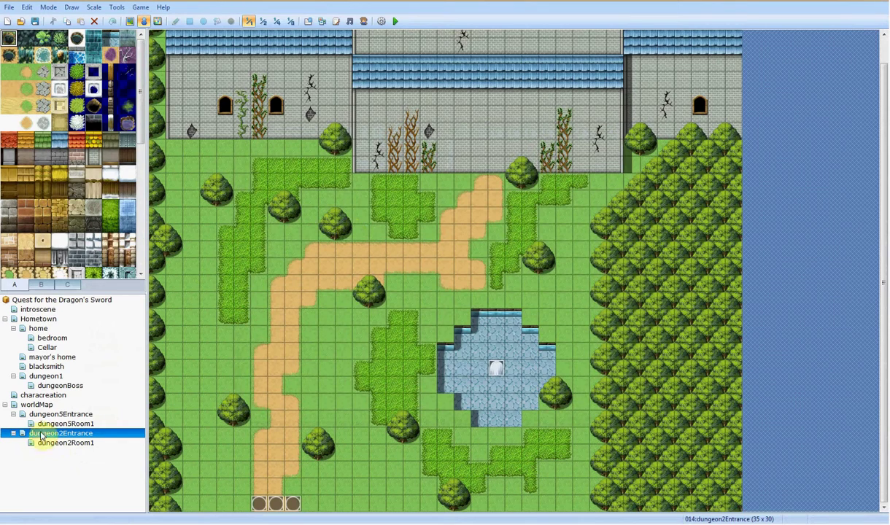
left_click(60, 415)
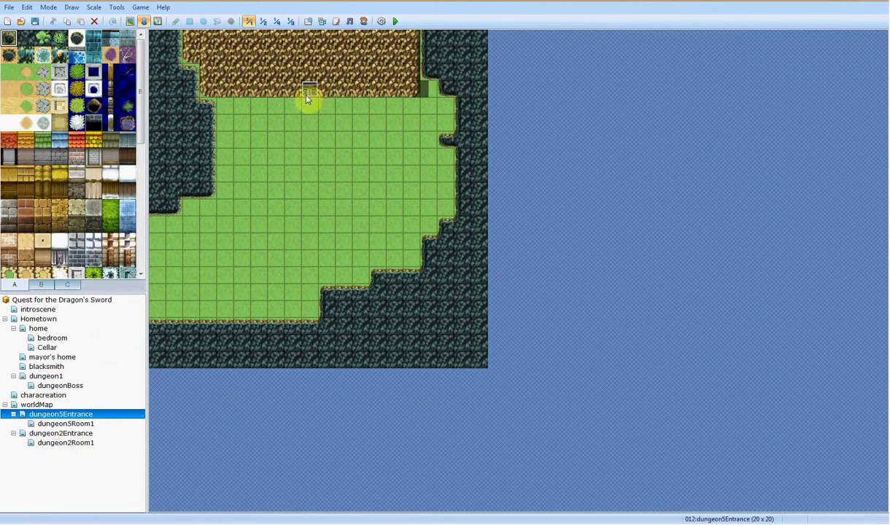
Step: Open the 30 x 30 dungeon5Room1 map and pan up and down across the room
left_click(58, 425)
left_click(259, 476)
left_click(263, 297)
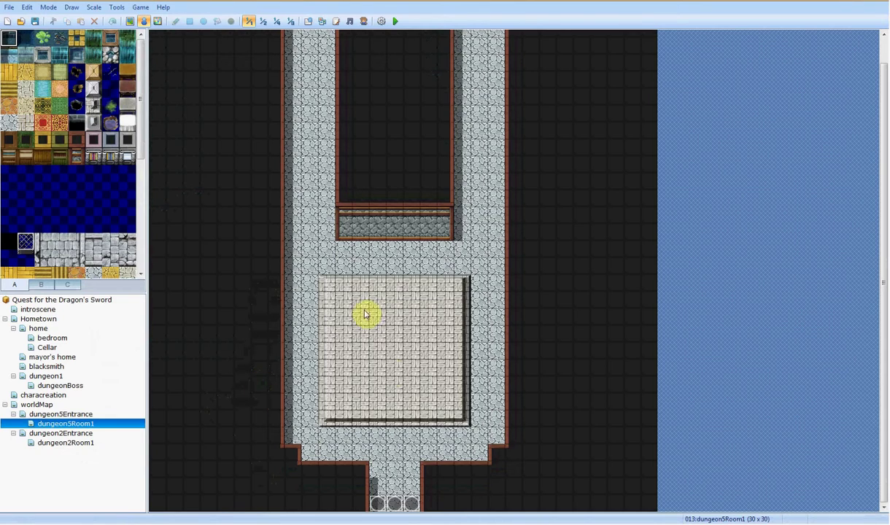
middle_click(323, 409)
middle_click(326, 248)
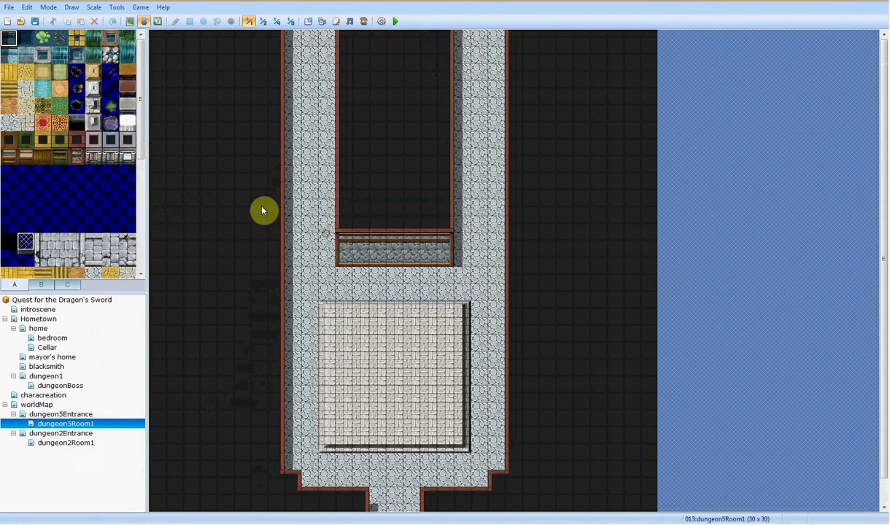
middle_click(463, 242)
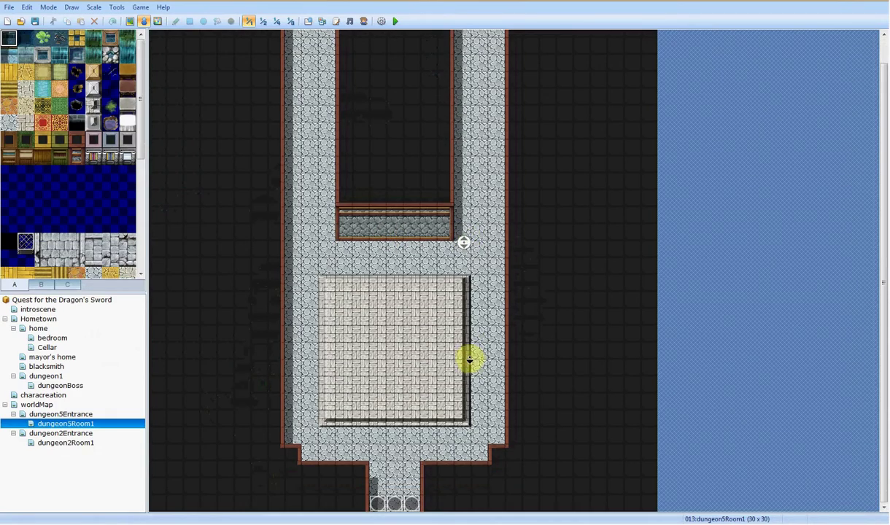
middle_click(459, 349)
Step: Pan over the 35 x 30 dungeon2Entrance map, then open the empty 17 x 13 dungeon2Room1
left_click(73, 433)
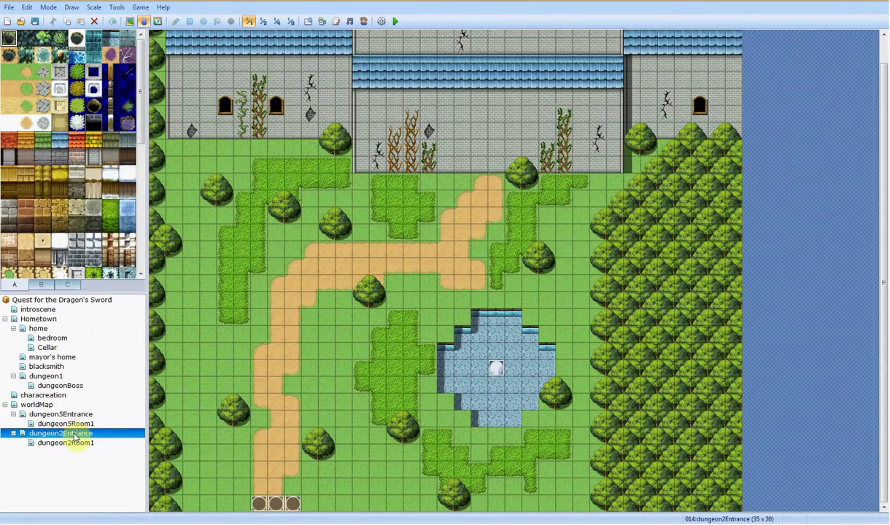
middle_click(197, 423)
middle_click(196, 304)
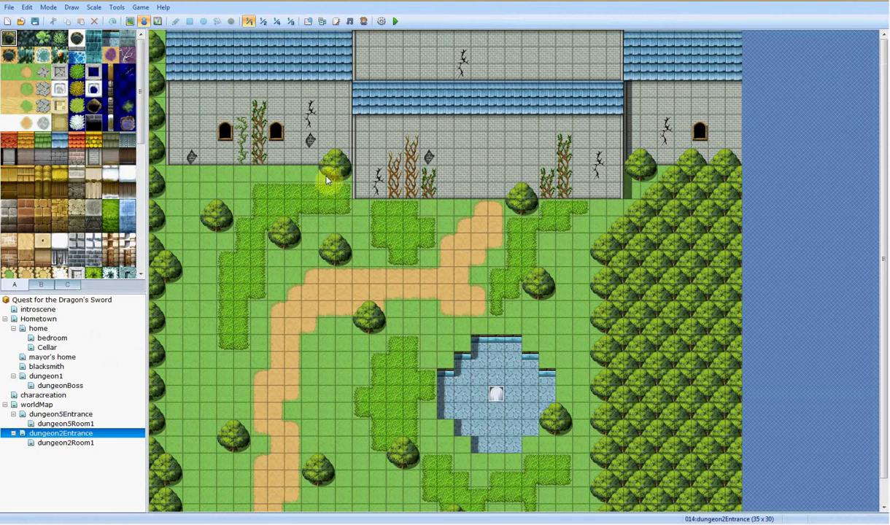
middle_click(551, 232)
middle_click(550, 304)
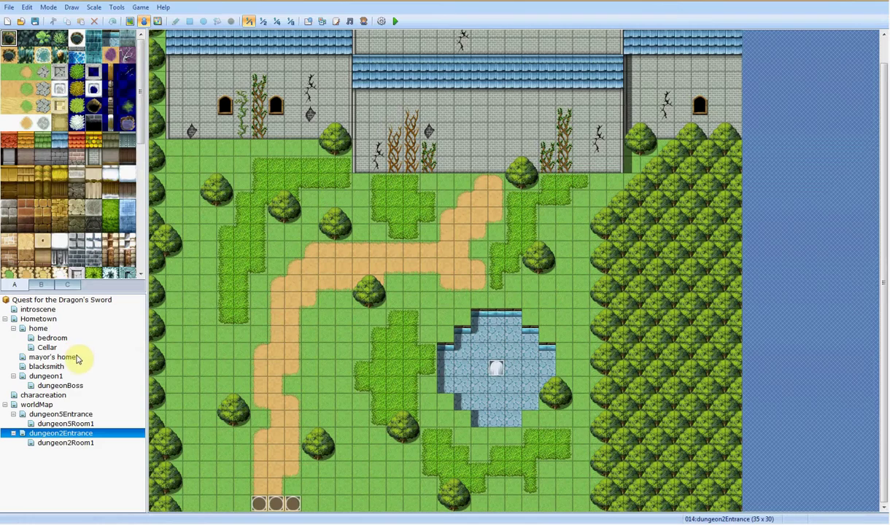
left_click(66, 441)
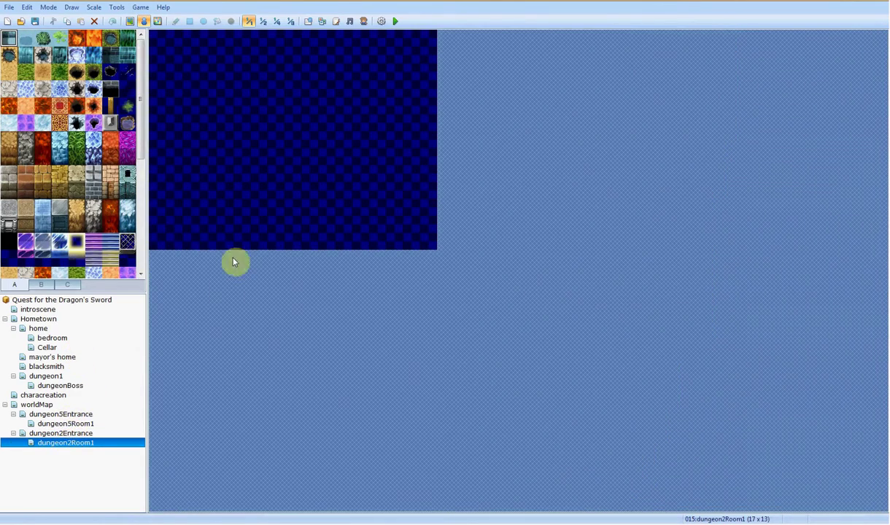
Step: Resize dungeon2Room1 to 50 x 50 tiles in Map Properties
right_click(61, 445)
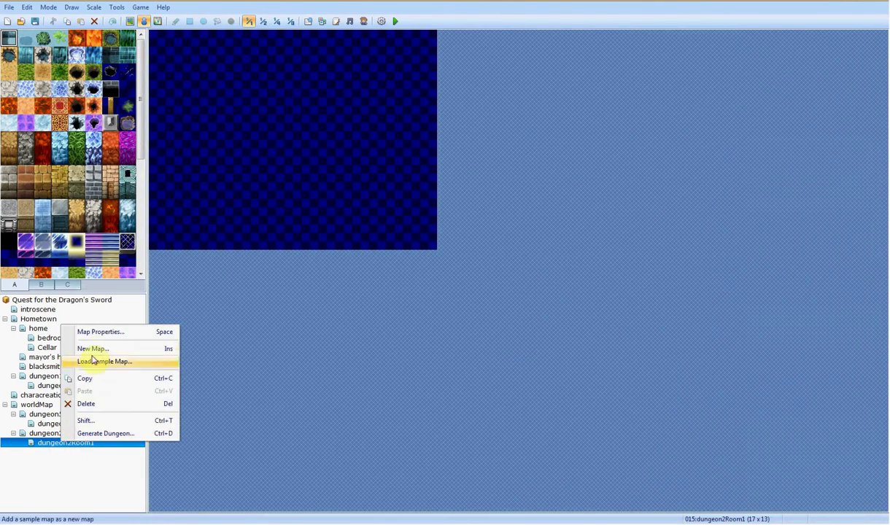
left_click(89, 332)
left_click(287, 218)
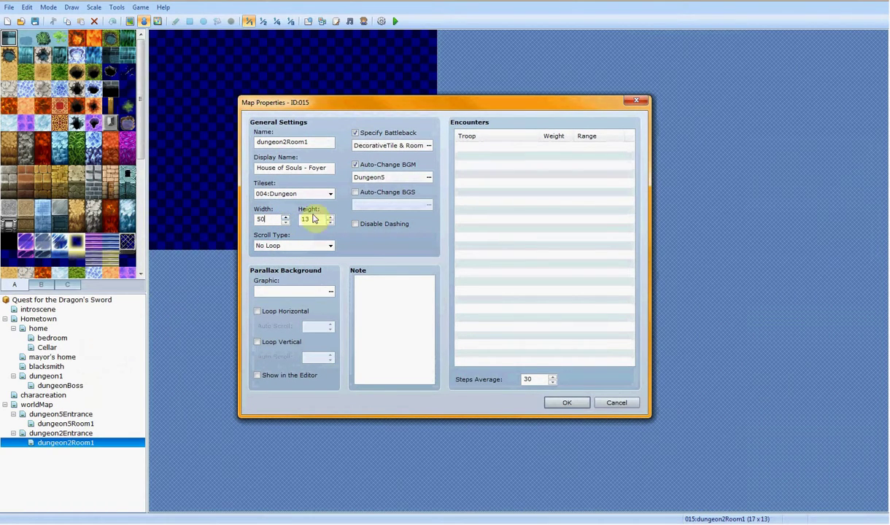
type("50")
left_click(549, 402)
middle_click(442, 314)
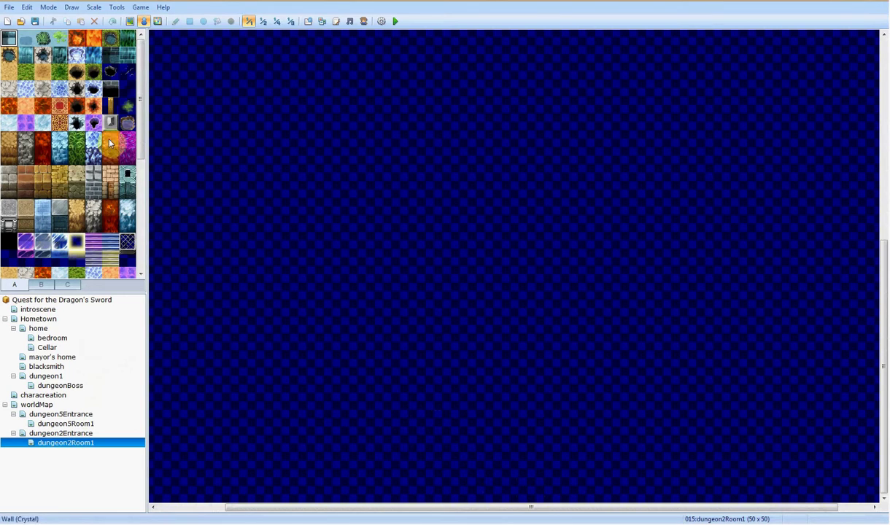
left_click_drag(143, 149, 139, 69)
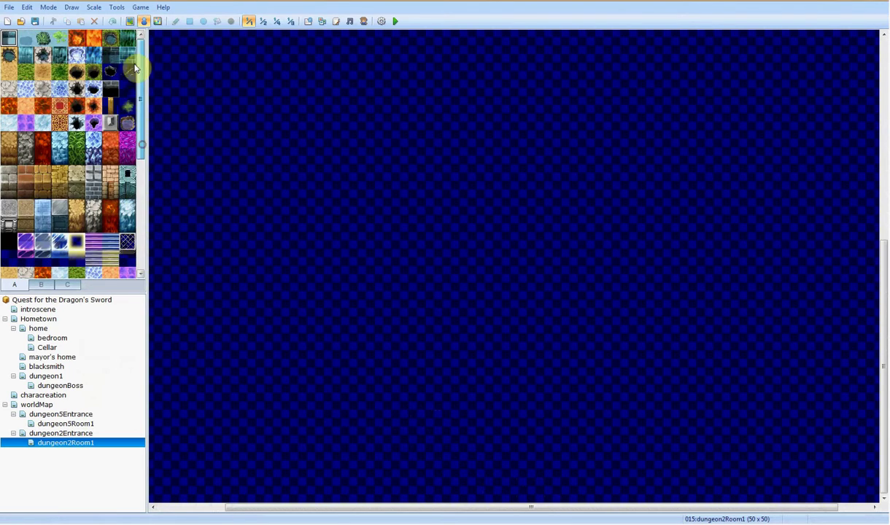
Step: Set dungeon2Room1's tileset to 003:Interior
right_click(64, 445)
left_click(107, 338)
left_click(259, 194)
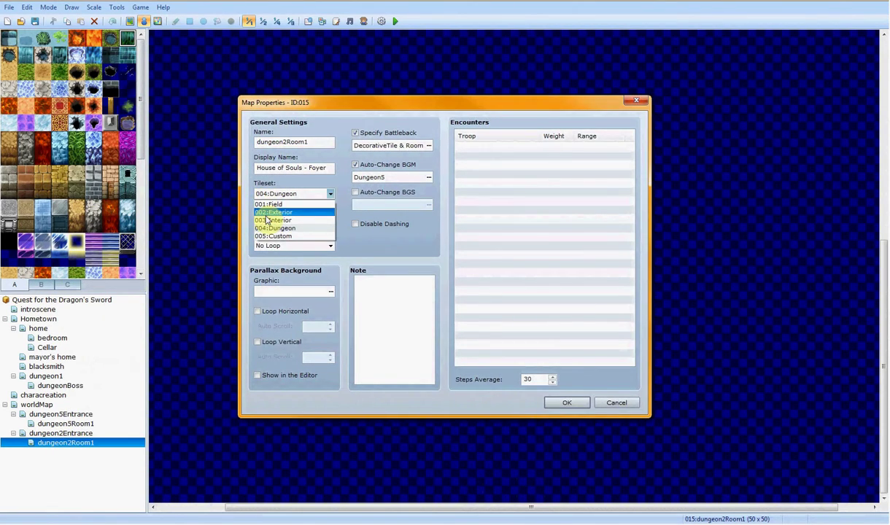
left_click(268, 219)
left_click(564, 402)
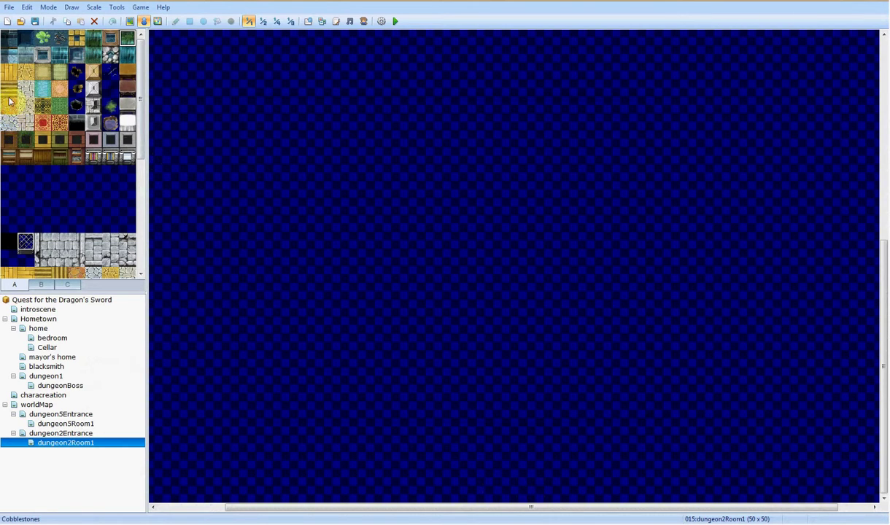
Step: Paint a Wood Floor strip up from the bottom with Cobblestones blocks on either side
left_click(130, 22)
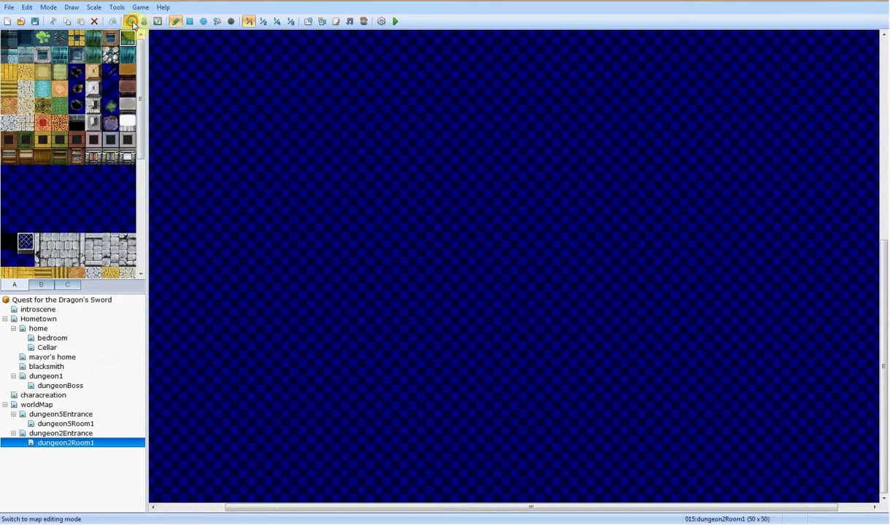
left_click(9, 73)
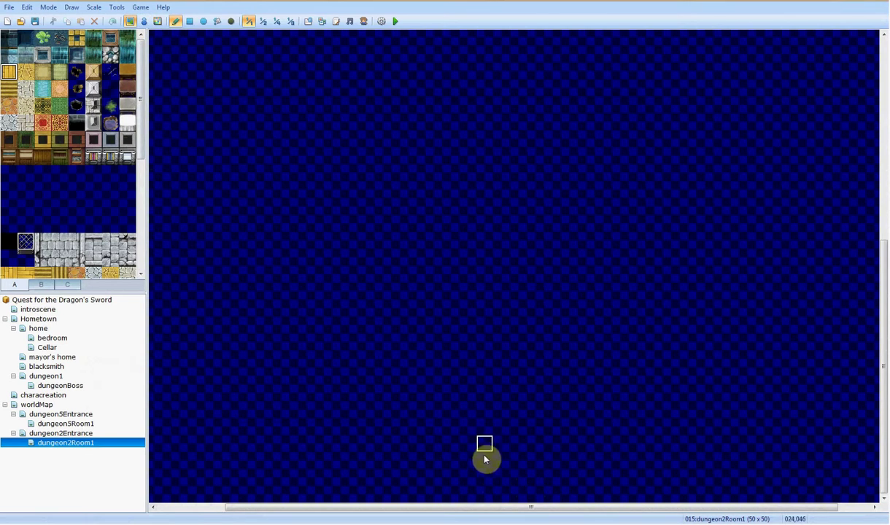
mouse_move(517, 490)
left_mouse_down()
mouse_move(549, 453)
mouse_move(527, 445)
mouse_move(526, 476)
mouse_move(549, 411)
mouse_move(537, 337)
left_mouse_up()
left_click(188, 22)
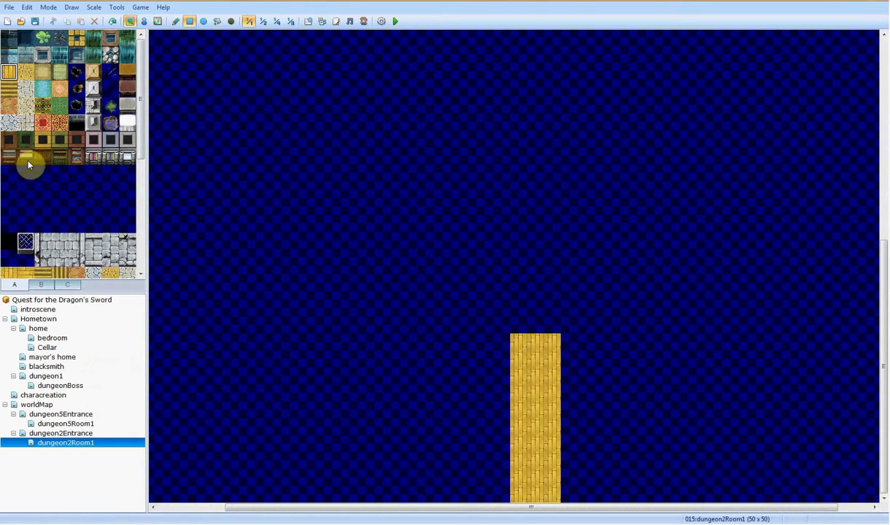
left_click(10, 121)
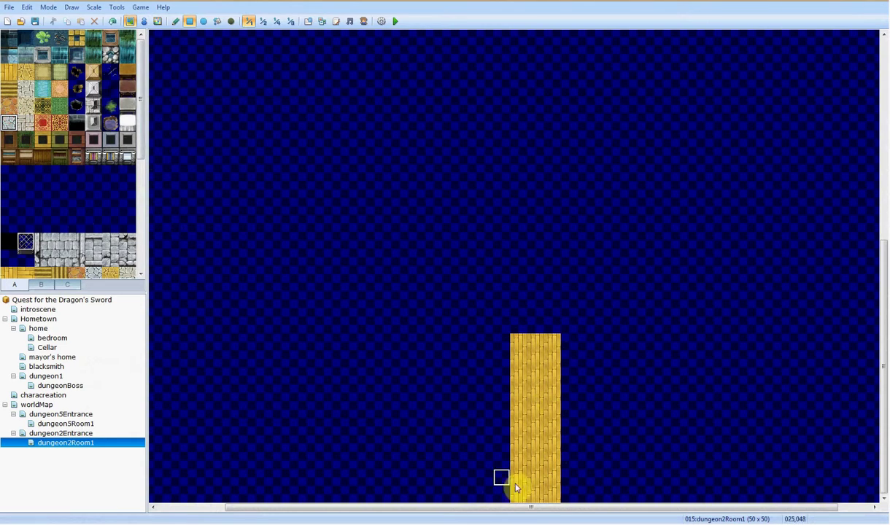
left_click_drag(503, 477, 460, 337)
left_click_drag(570, 477, 621, 340)
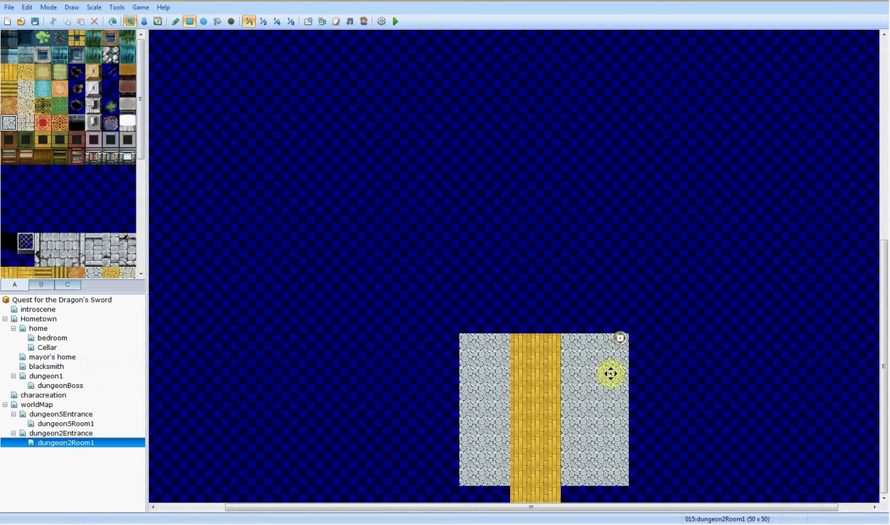
Step: Trim the bottom row and widen and raise both cobblestone blocks so they match
scroll(604, 387, "left", 1)
right_click(632, 472)
left_click_drag(632, 473, 587, 481)
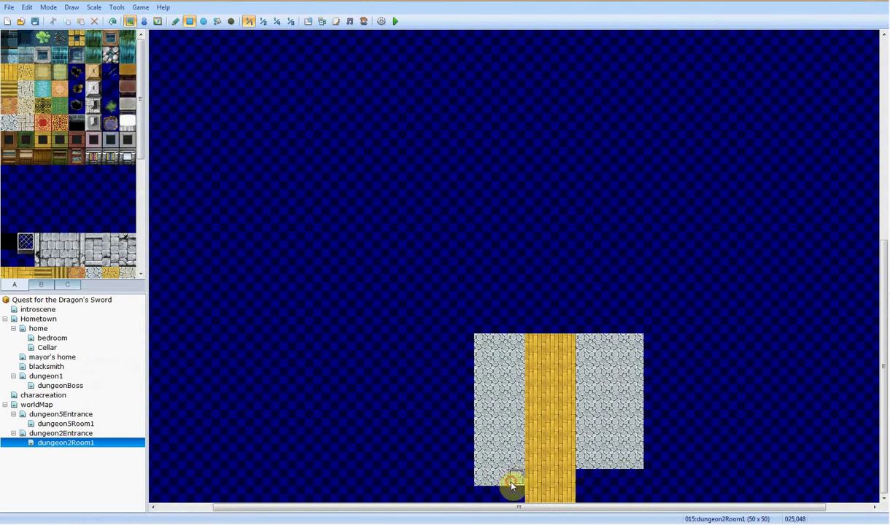
left_click_drag(482, 464, 631, 460)
mouse_move(469, 441)
left_mouse_down()
mouse_move(469, 340)
mouse_move(517, 308)
left_mouse_up()
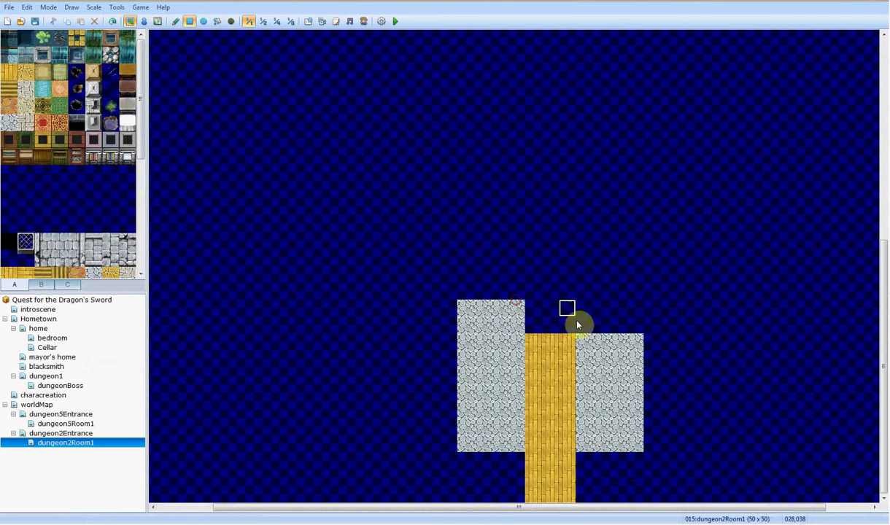
left_click_drag(588, 327, 635, 303)
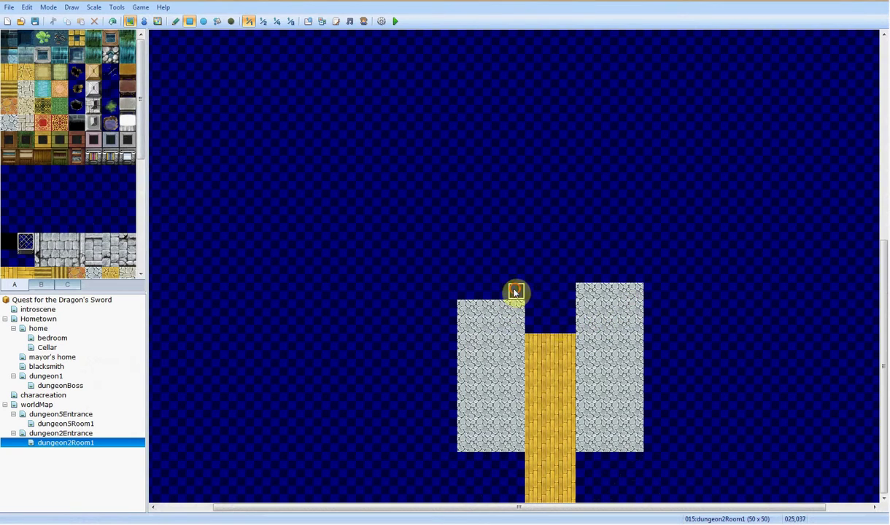
left_click_drag(516, 290, 471, 292)
Step: Extend the wood floor up between the blocks and widen its top into a T
left_click_drag(534, 342, 546, 246)
left_click_drag(569, 311, 563, 240)
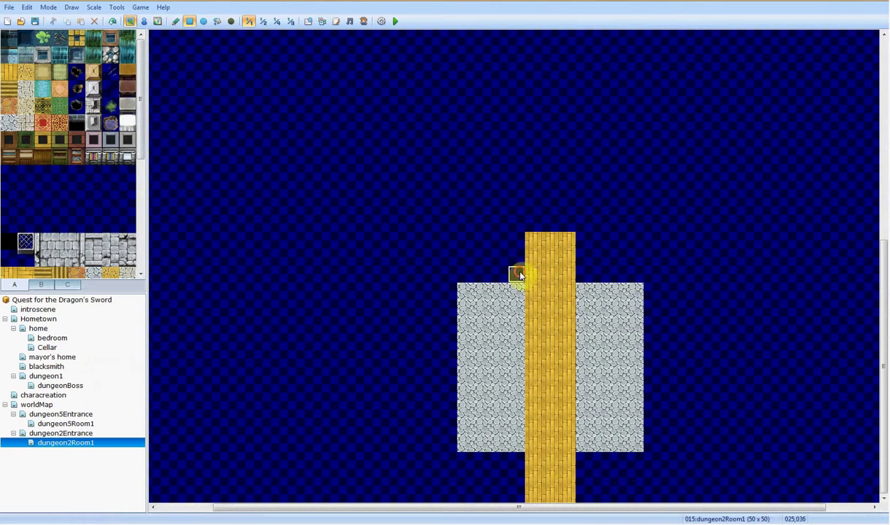
left_click_drag(520, 273, 457, 245)
left_click_drag(589, 273, 630, 244)
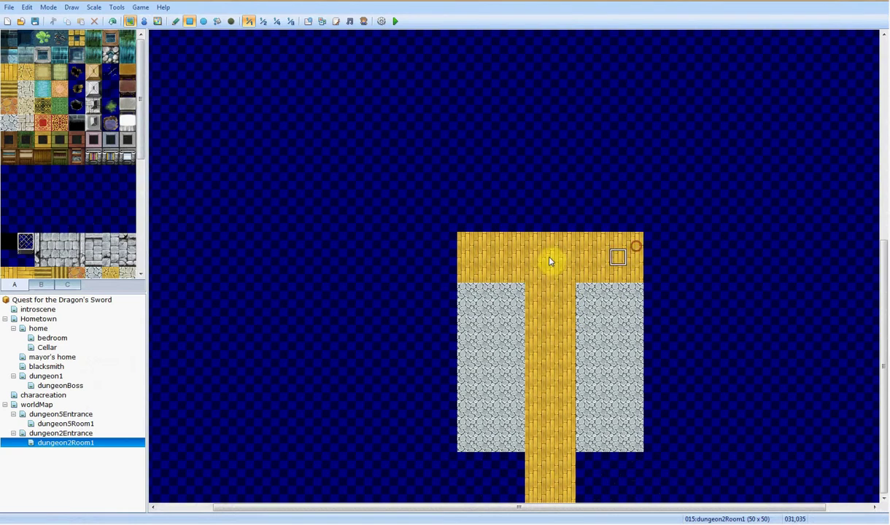
Step: Open the 50 x 50 Hometown map and pan around its houses and lower stone path
left_click(38, 319)
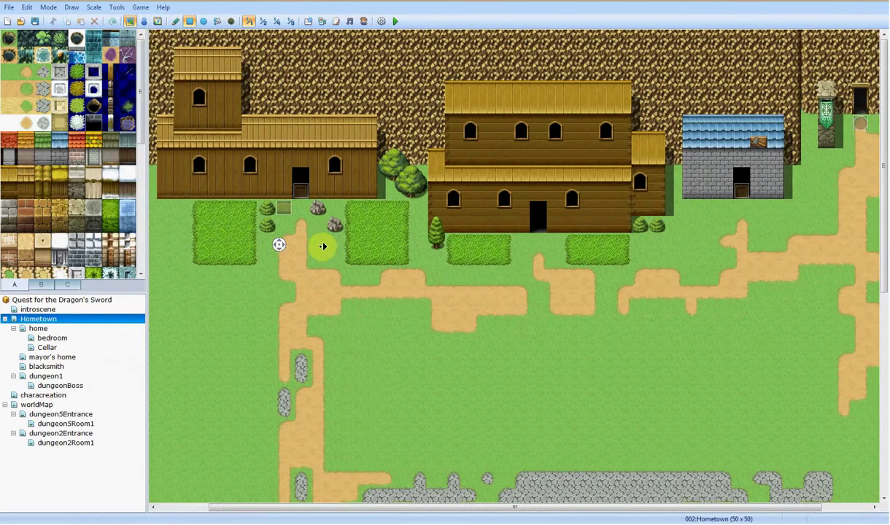
middle_click(330, 243)
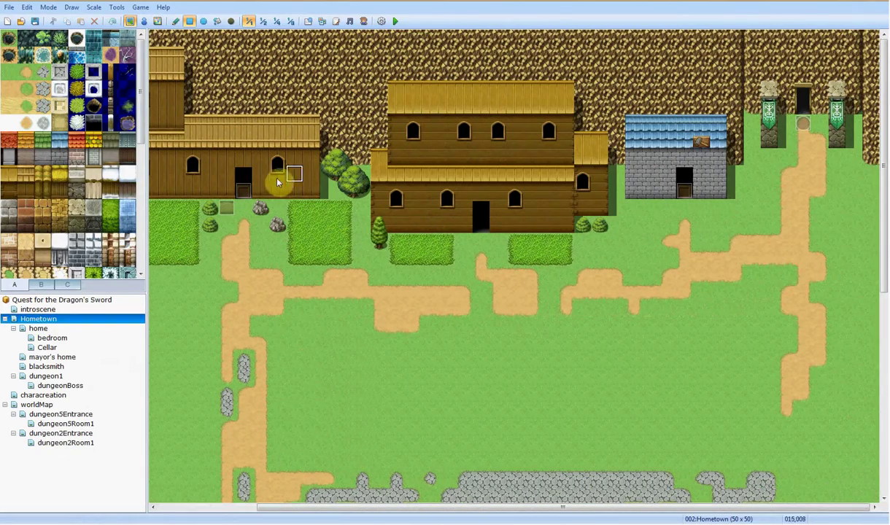
middle_click(257, 182)
middle_click(278, 136)
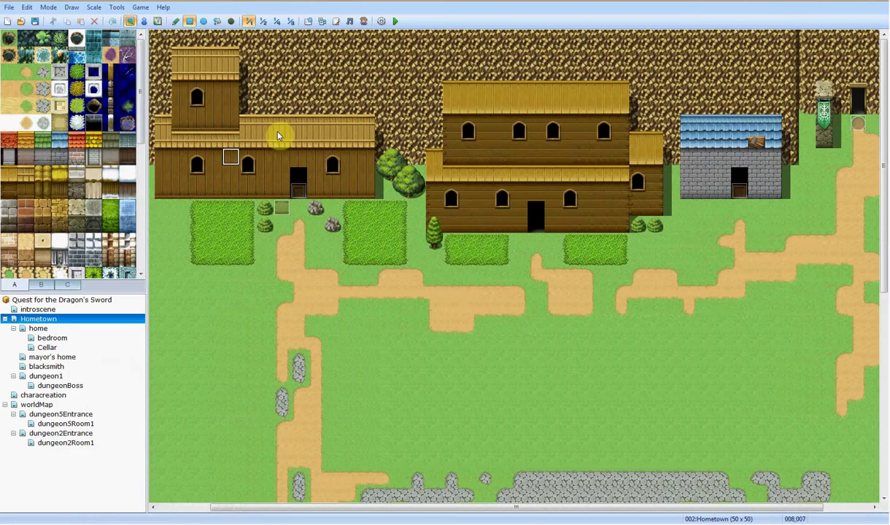
middle_click(273, 265)
middle_click(325, 307)
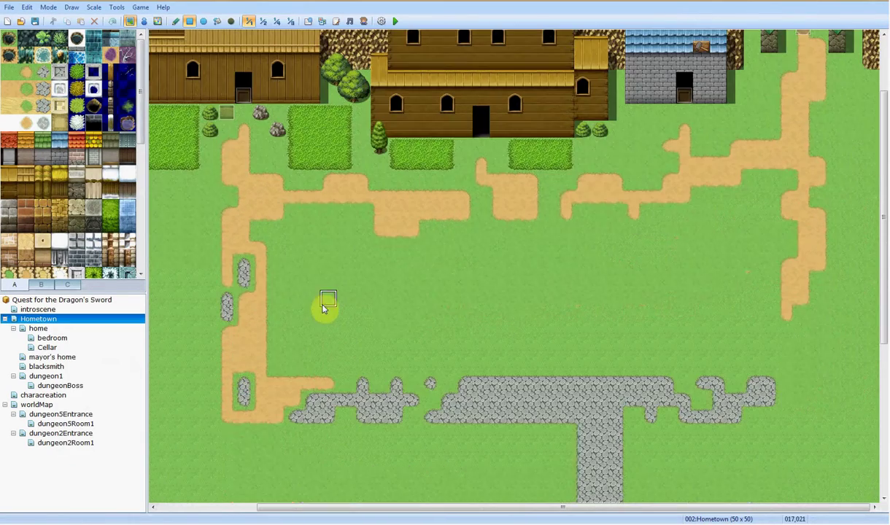
middle_click(437, 380)
middle_click(562, 461)
middle_click(563, 300)
middle_click(562, 302)
middle_click(567, 372)
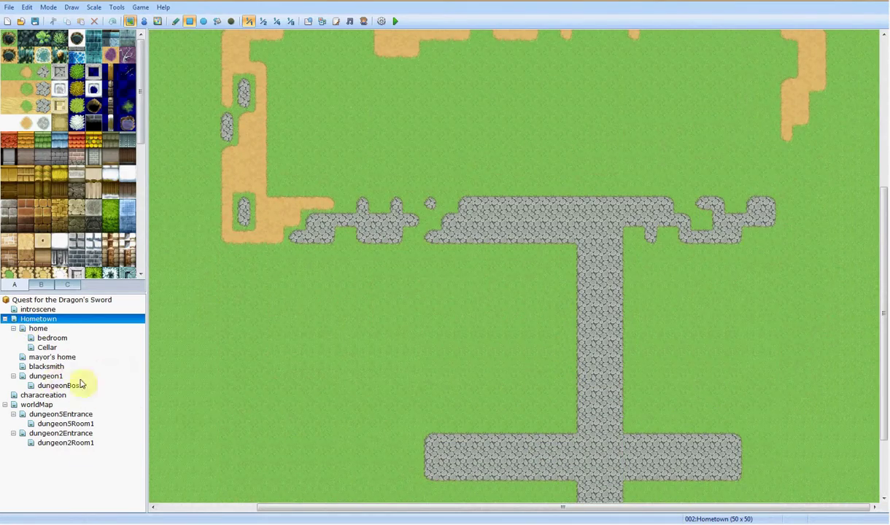
Step: Open worldMap in Event mode and inspect the volcano, cloud and mountain-side event tiles
left_click(36, 404)
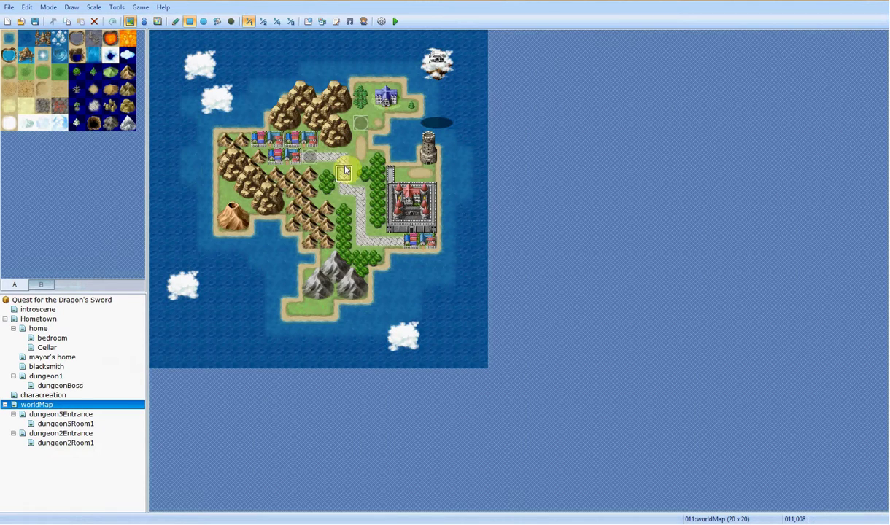
left_click(143, 22)
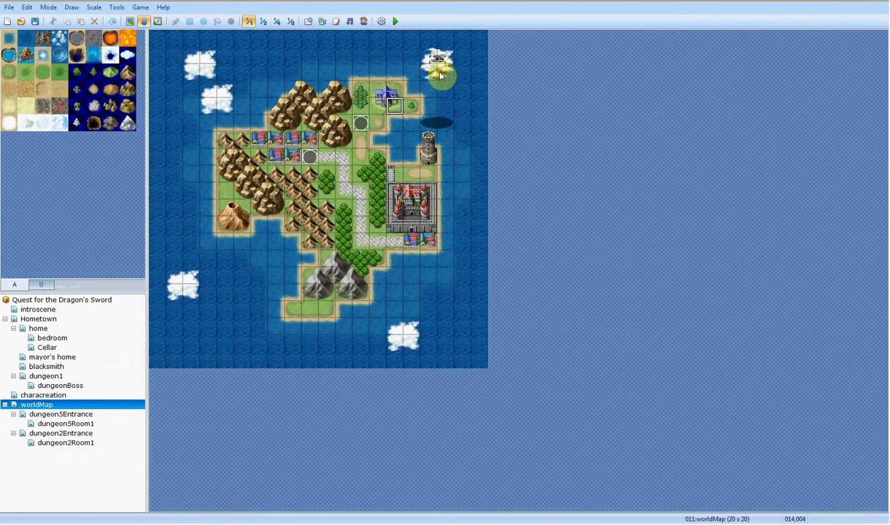
left_click(239, 217)
left_click(209, 208)
left_click(442, 58)
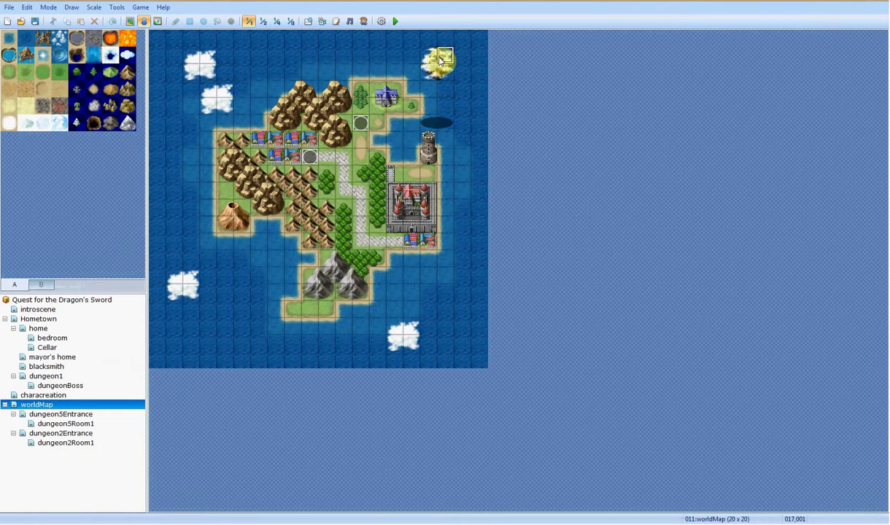
left_click(239, 210)
left_click(444, 73)
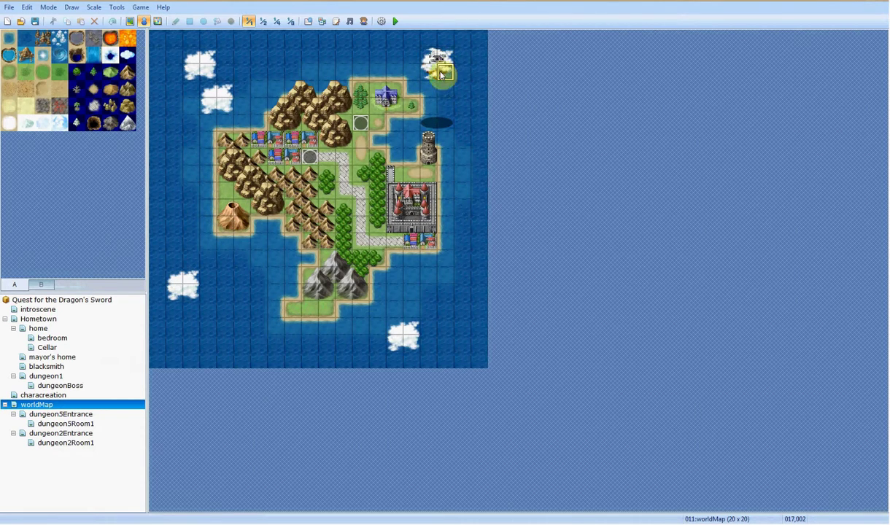
left_click(310, 291)
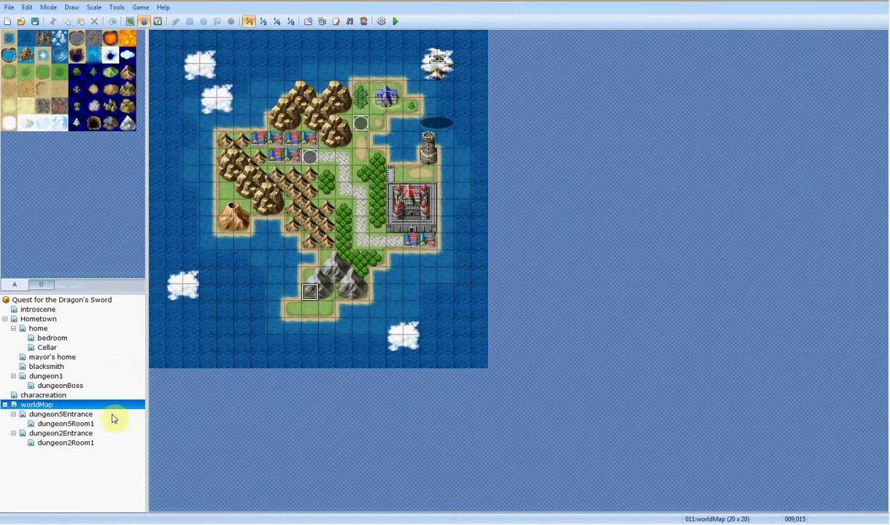
Step: Check dungeon5Room1, then preview the dungeon5Entrance locked door event's second page
left_click(77, 413)
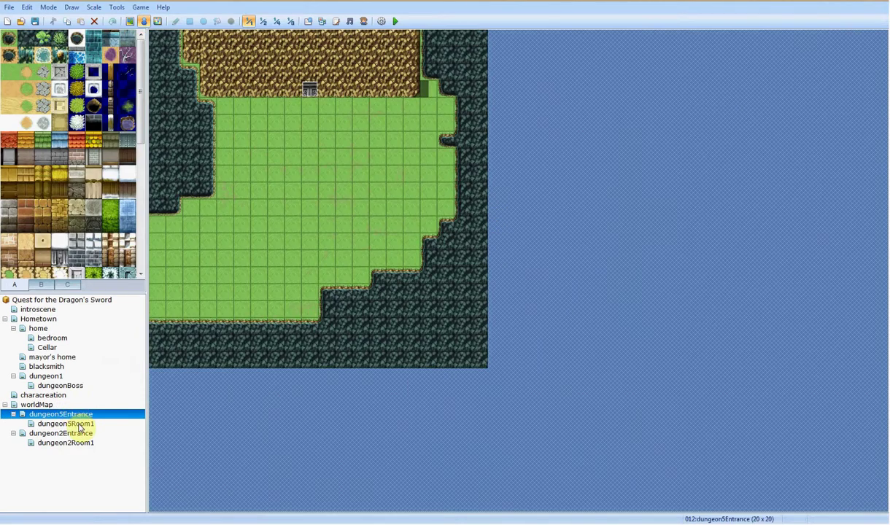
left_click(78, 423)
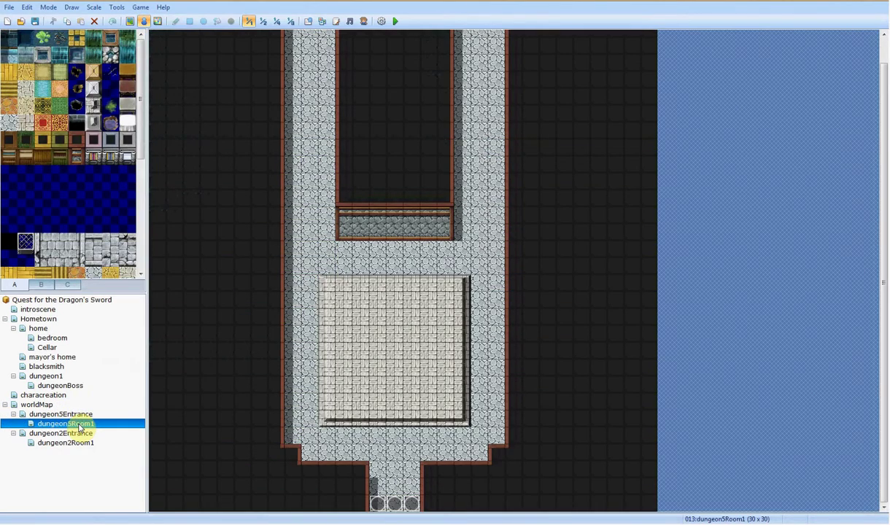
left_click(77, 413)
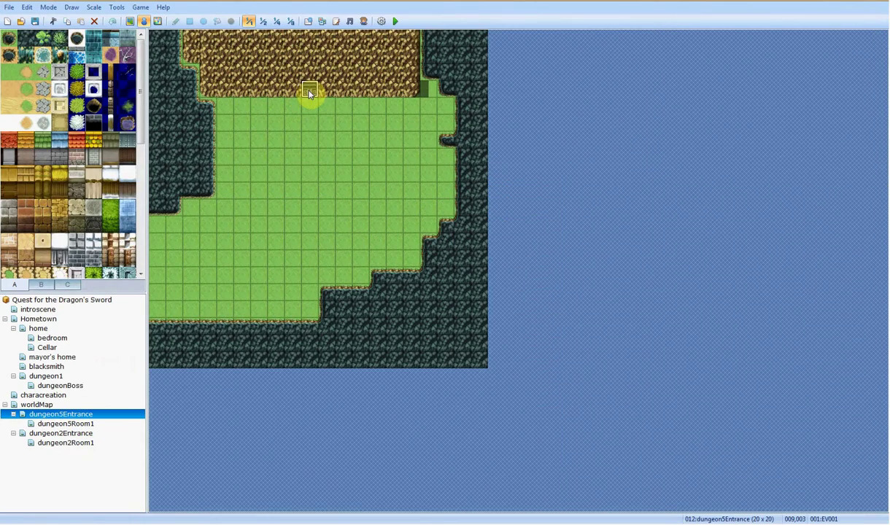
double_click(309, 94)
left_click(264, 129)
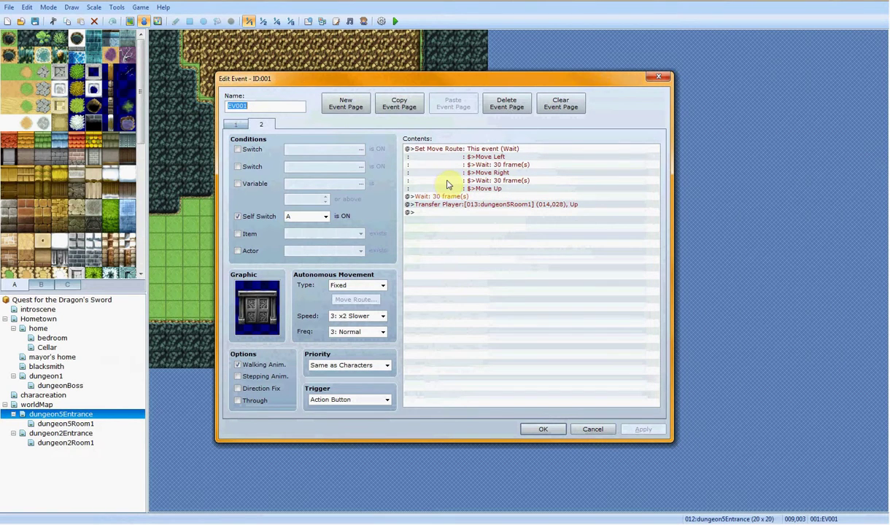
left_click_drag(446, 78, 551, 99)
left_click(779, 96)
Step: Add a Quick Event door on the cliff tile, then reopen the locked door's page 2
right_click(388, 90)
mouse_move(429, 167)
left_click(512, 177)
left_click(430, 306)
double_click(379, 89)
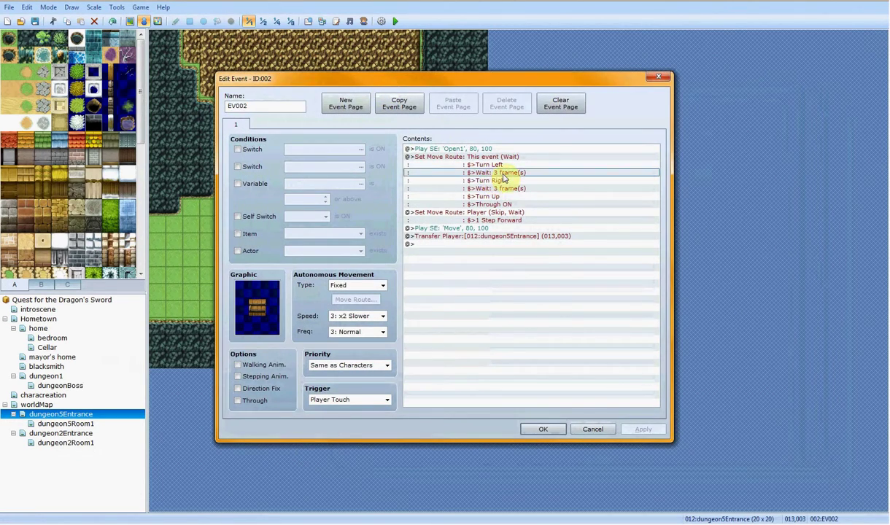
left_click(543, 429)
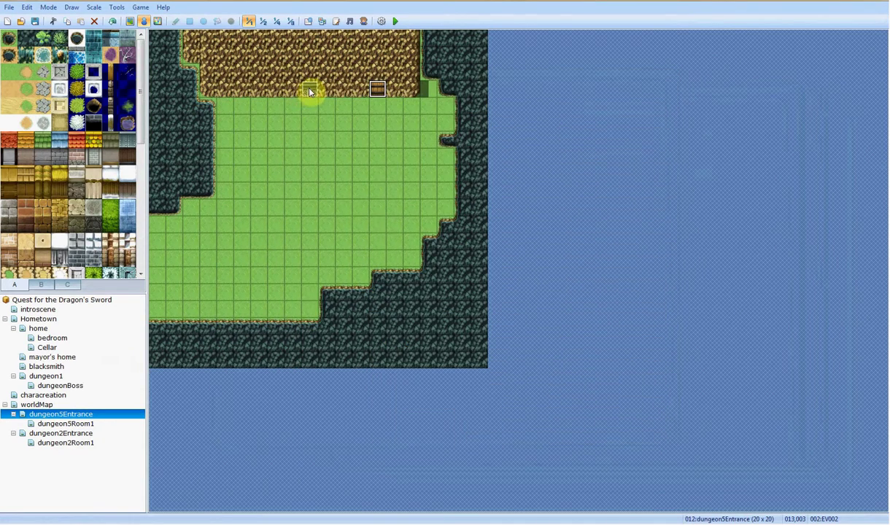
double_click(309, 89)
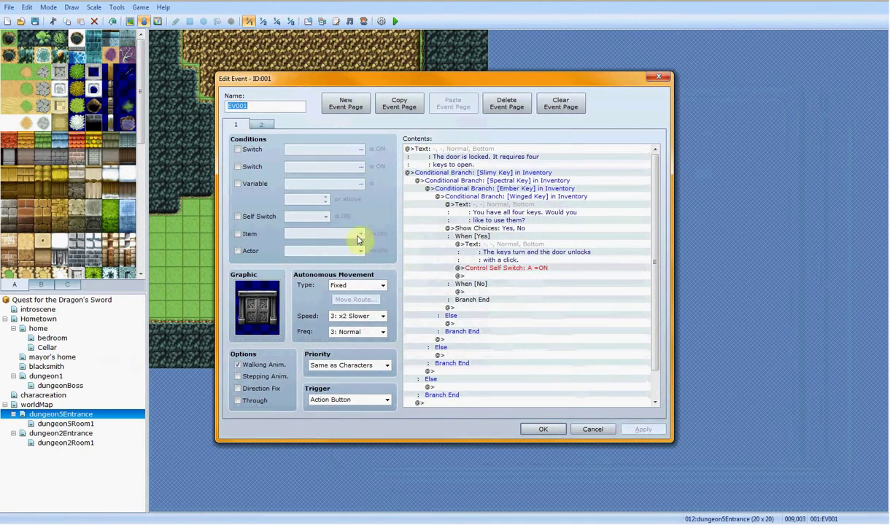
left_click(260, 125)
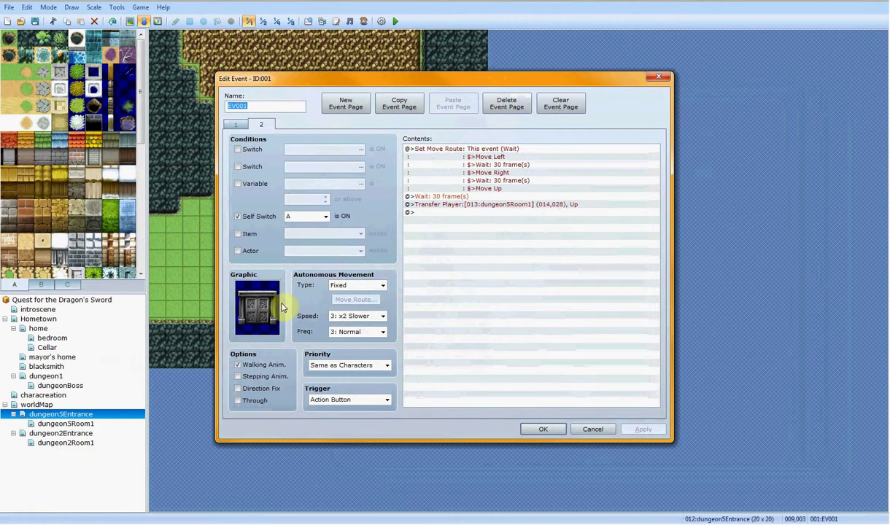
Step: Try the blue-haired chara character graphic on the locked door's page 2
left_click(254, 308)
double_click(254, 307)
left_click_drag(427, 125, 682, 224)
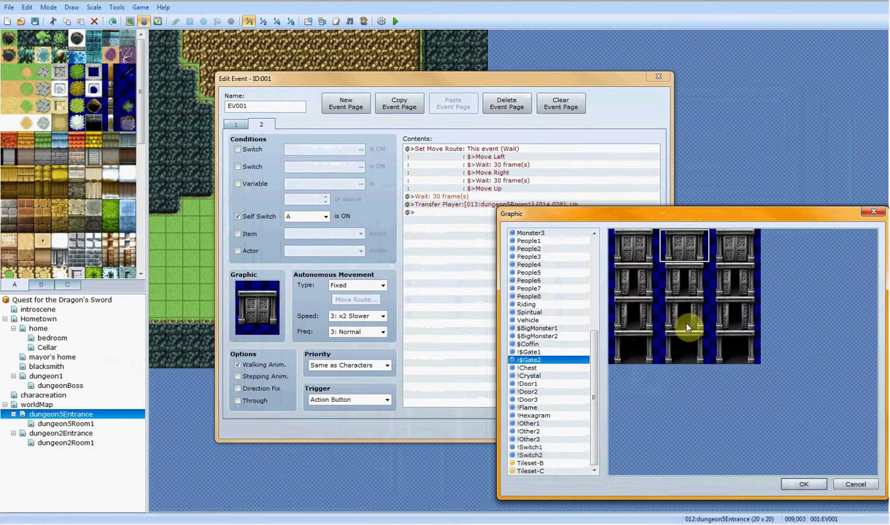
left_click_drag(593, 345, 594, 239)
left_click(574, 242)
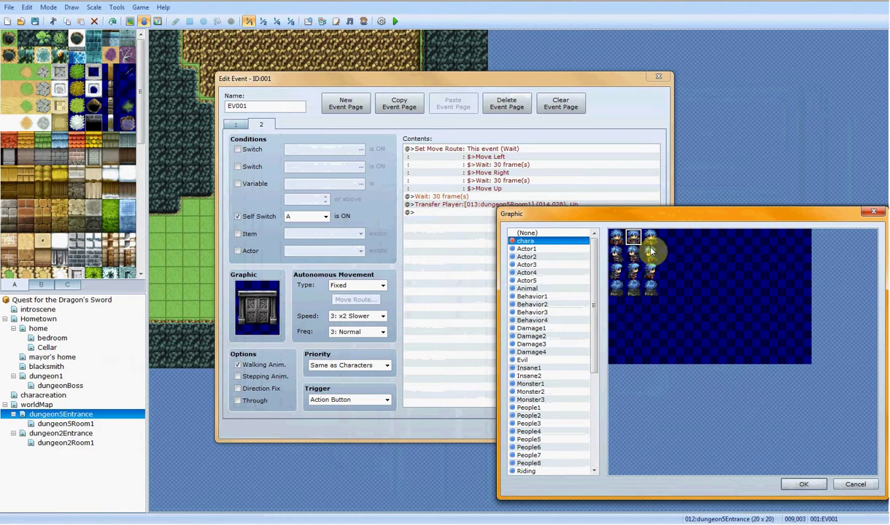
left_click(800, 483)
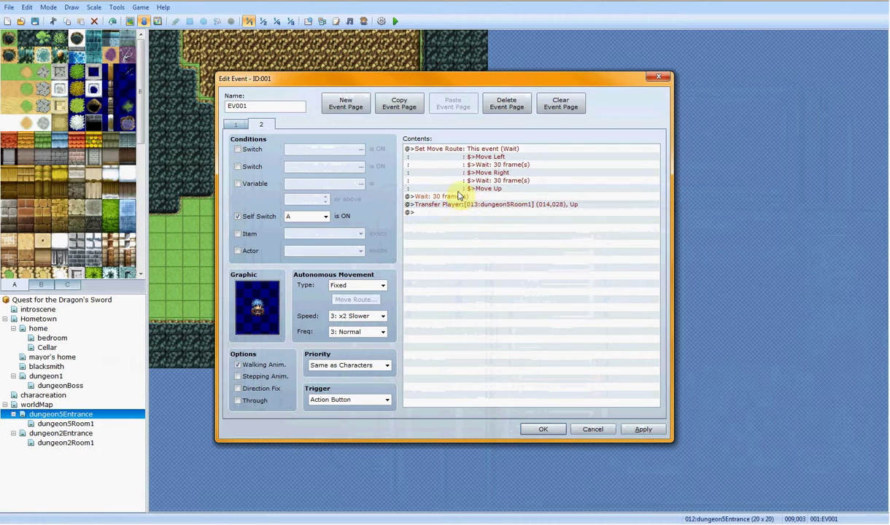
Step: Inspect the page's Set Move Route command and apply the door event changes
left_click(464, 151)
right_click(464, 151)
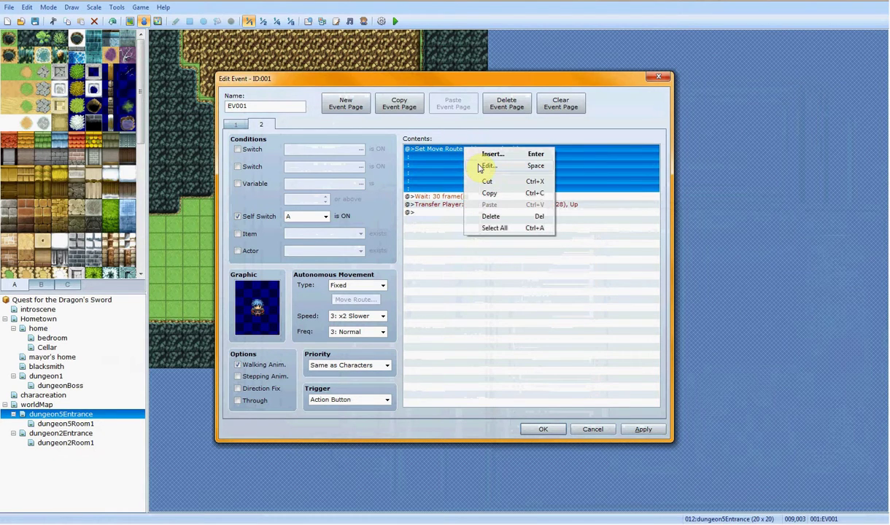
left_click(506, 278)
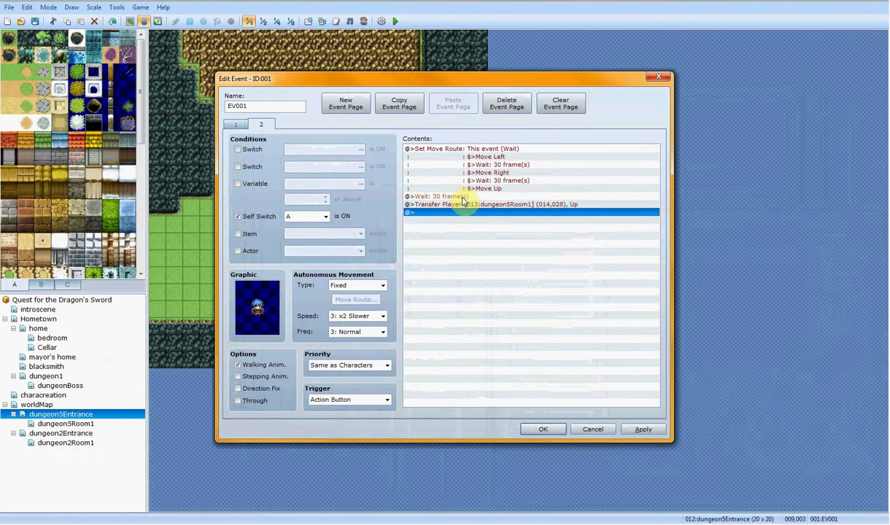
left_click_drag(301, 79, 519, 149)
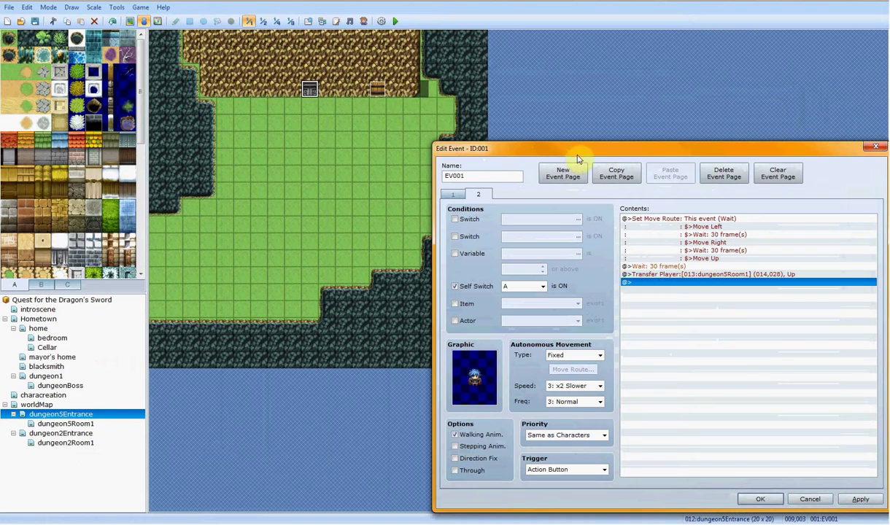
left_click_drag(579, 151, 391, 100)
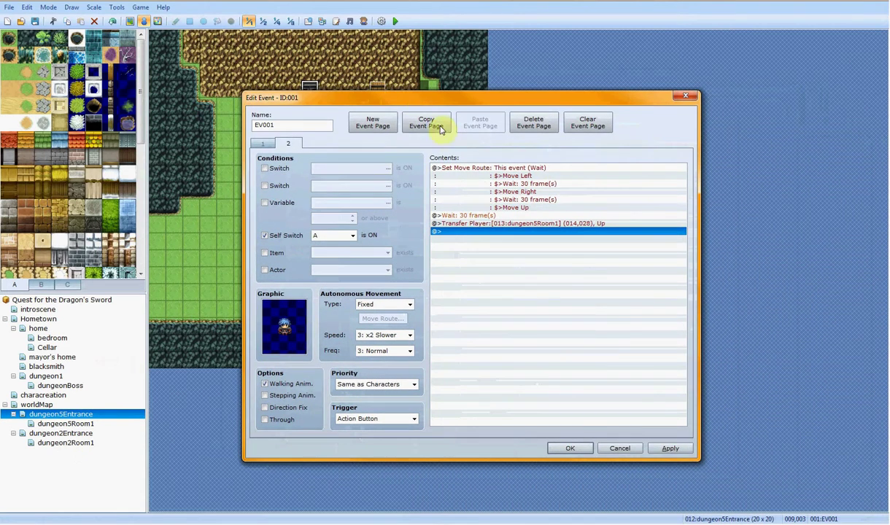
left_click(671, 450)
Step: Set page 2's graphic back to the gate sprite and close the event with OK
double_click(278, 311)
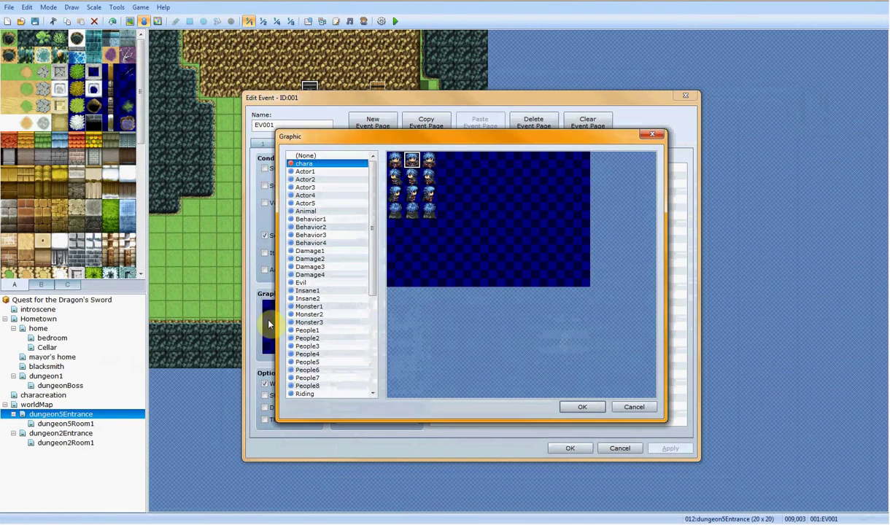
left_click_drag(375, 264, 362, 334)
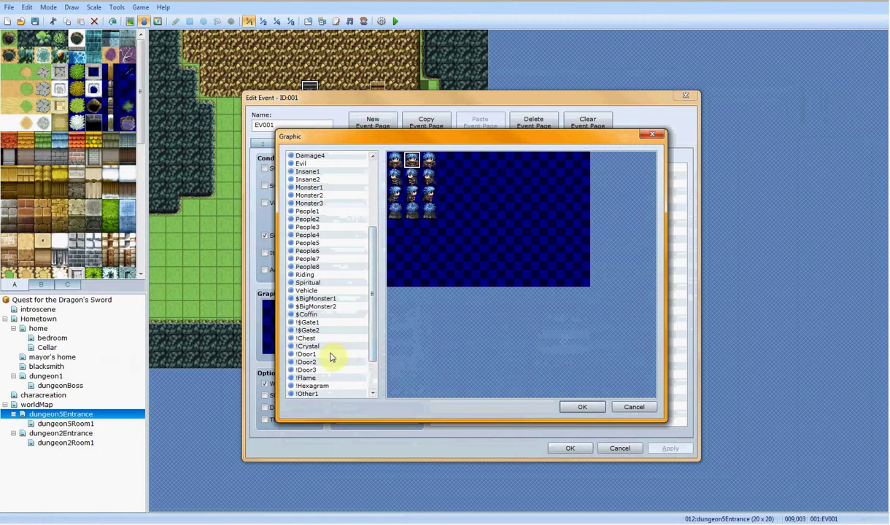
scroll(344, 371, "down", 1)
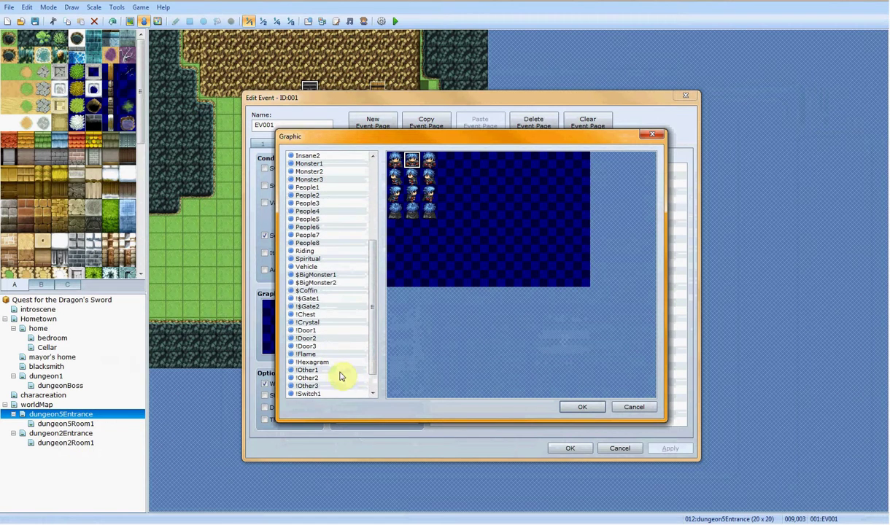
left_click(305, 314)
double_click(470, 176)
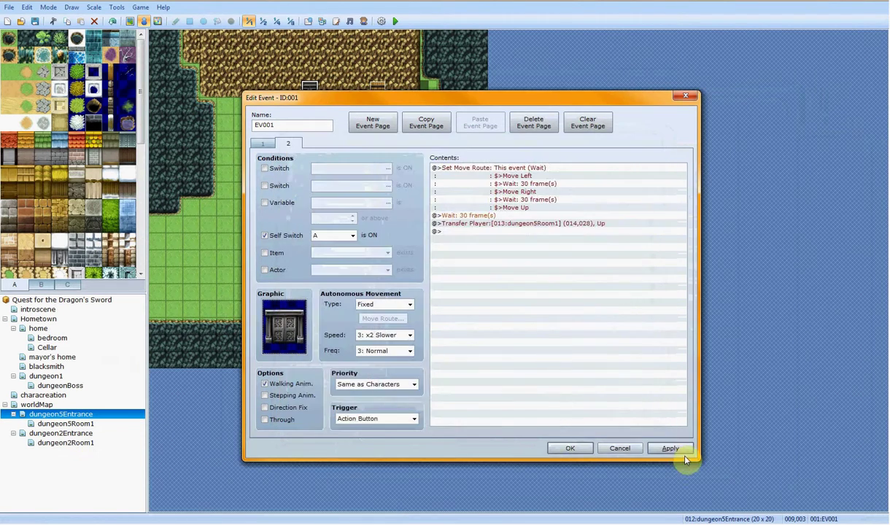
left_click(568, 449)
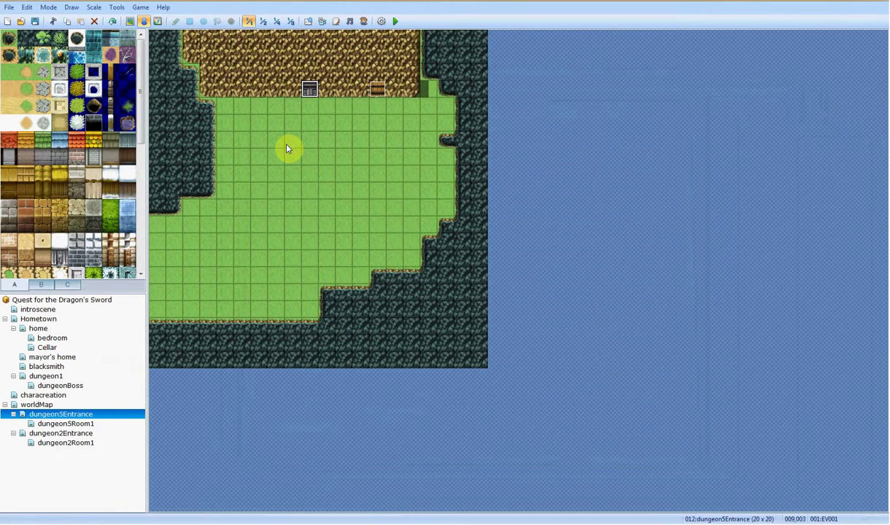
Step: Select the second door event, return to Map mode, and open the Script Editor at Materials
left_click(380, 88)
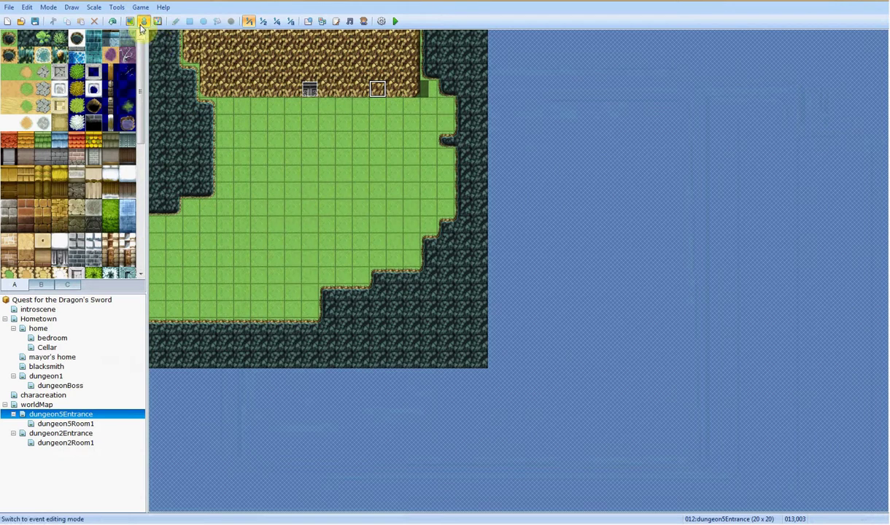
left_click(129, 21)
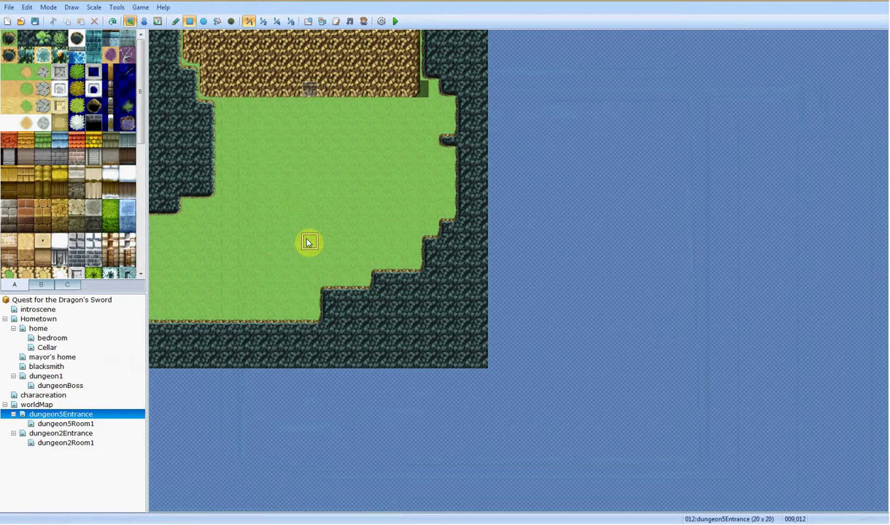
left_click(336, 22)
left_click_drag(321, 134, 322, 361)
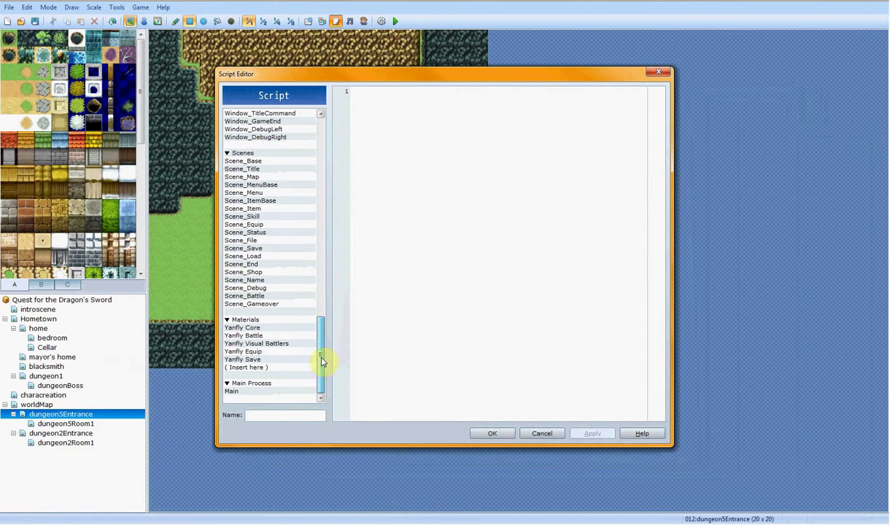
Step: Browse the Yanfly Core, Battle, Visual Battlers and Equip scripts, ending on Visual Battlers
left_click(267, 328)
left_click(258, 336)
left_click(267, 343)
left_click(266, 353)
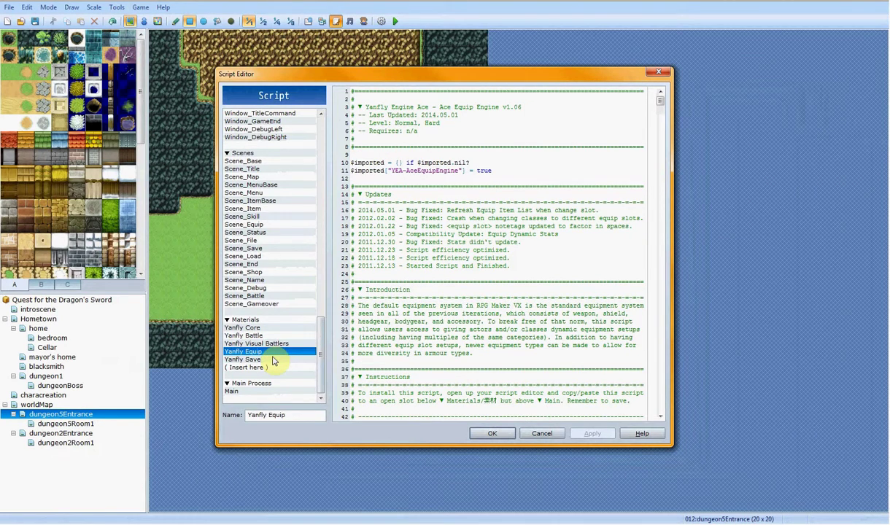
left_click(275, 329)
left_click(276, 336)
left_click(279, 344)
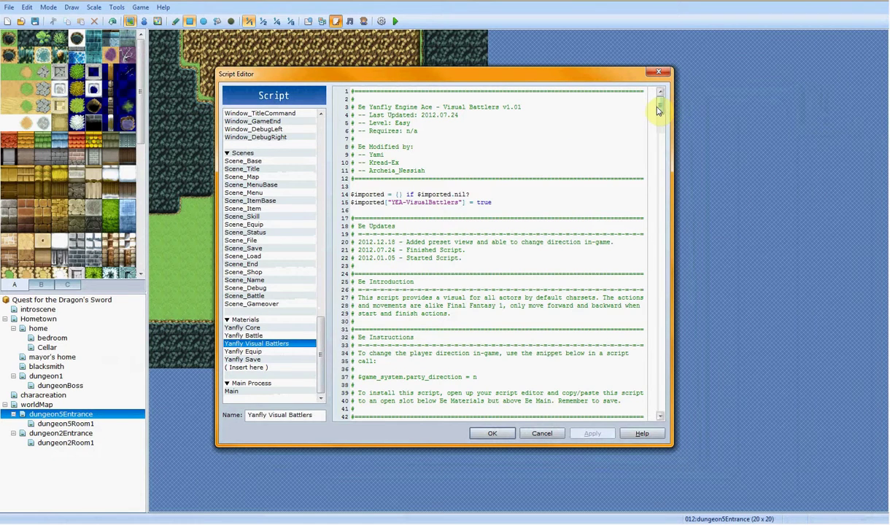
left_click_drag(660, 109, 662, 106)
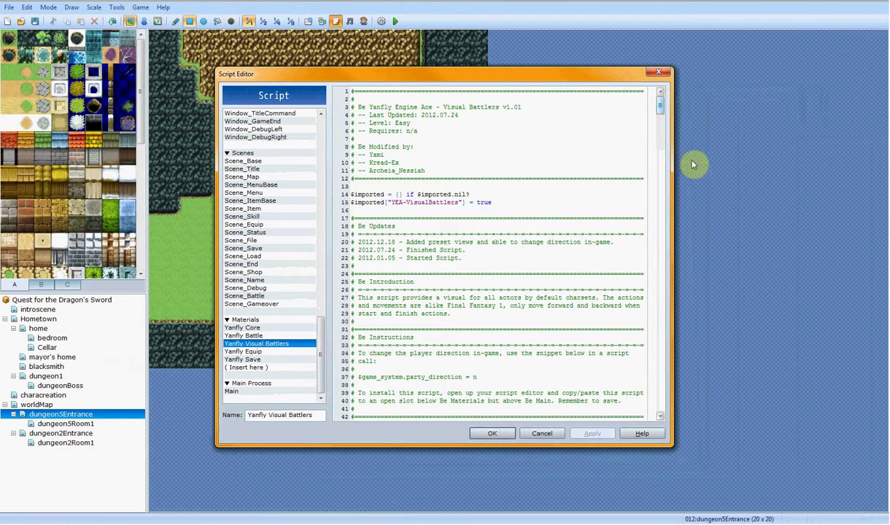
Step: Close the Script Editor without saving and open the Database's Troops tab
left_click(542, 439)
left_click(307, 21)
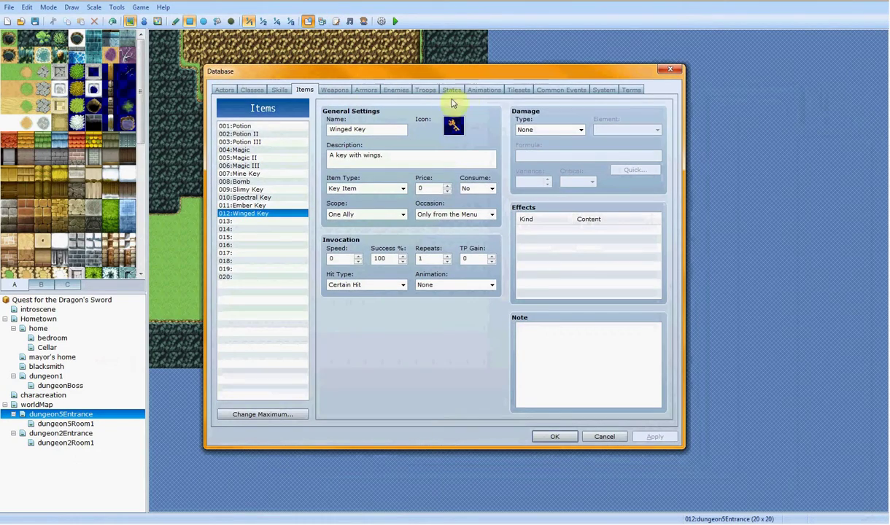
left_click(395, 89)
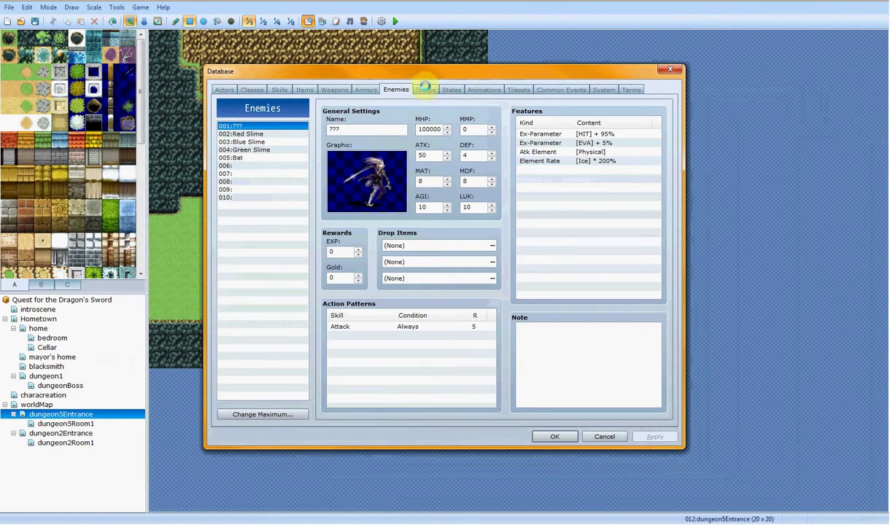
left_click(426, 89)
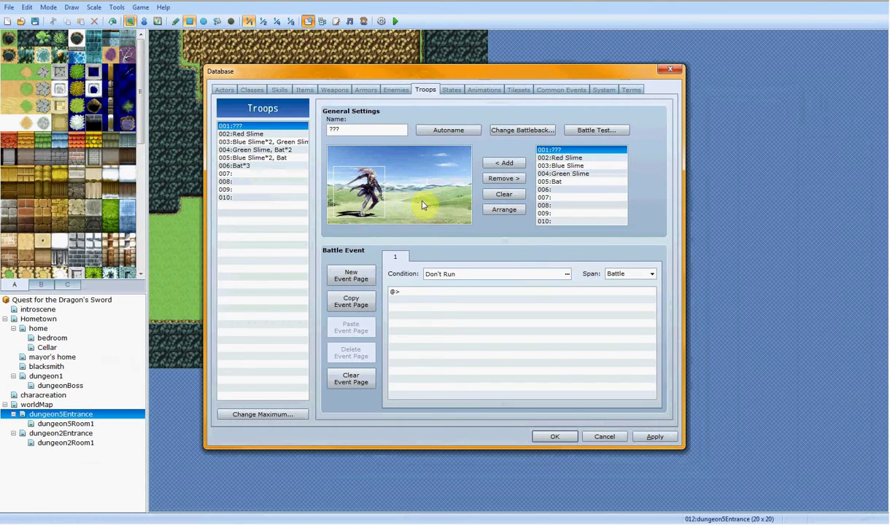
left_click(415, 186)
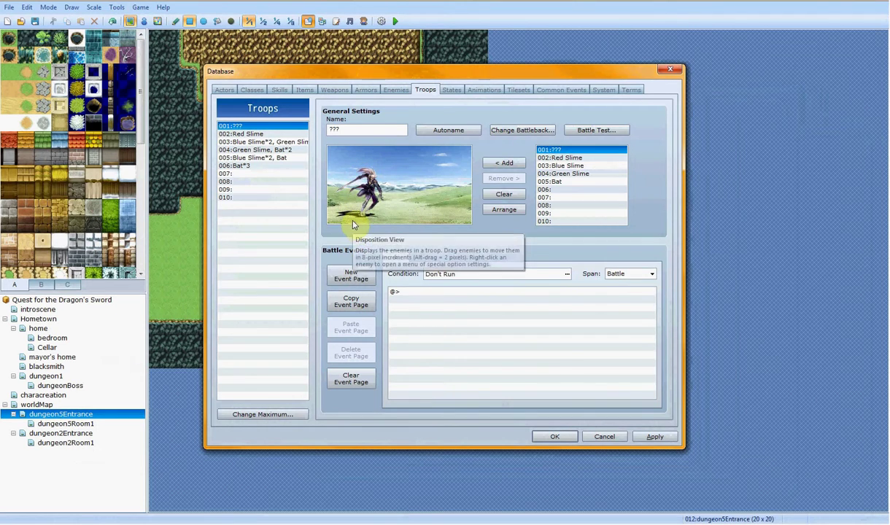
left_click(379, 188)
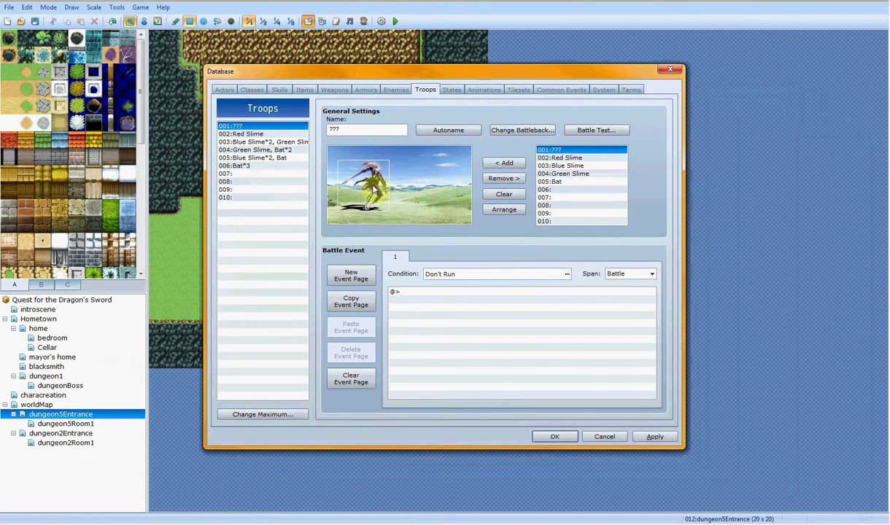
Step: Rearrange enemies in the Blue Slime*2, Green Slime and Green Slime, Bat*2 troops
left_click(271, 135)
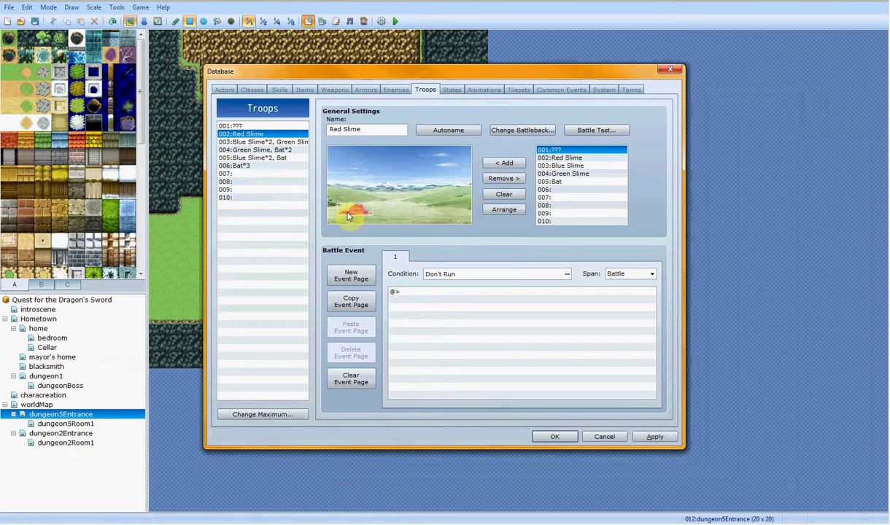
left_click(245, 141)
left_click_drag(369, 204, 349, 205)
left_click_drag(409, 195, 351, 180)
left_click(289, 150)
left_click_drag(412, 168, 373, 168)
left_click(370, 219)
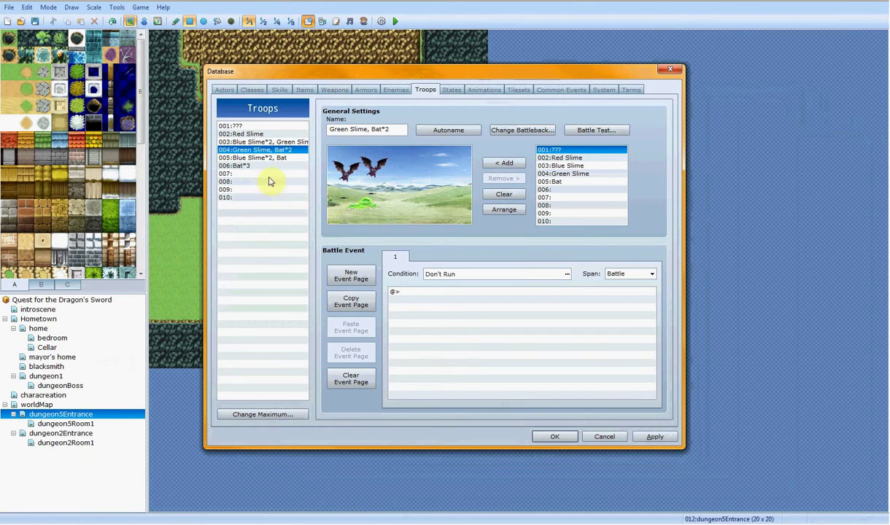
Step: Reposition enemies in the Blue Slime*2, Bat and Bat*3 troops, then apply and close
left_click(257, 157)
left_click_drag(364, 208, 381, 169)
left_click(266, 165)
left_click(356, 180)
left_click(397, 195)
left_click(421, 203)
mouse_move(378, 162)
left_mouse_down()
mouse_move(363, 182)
mouse_move(371, 175)
left_mouse_up()
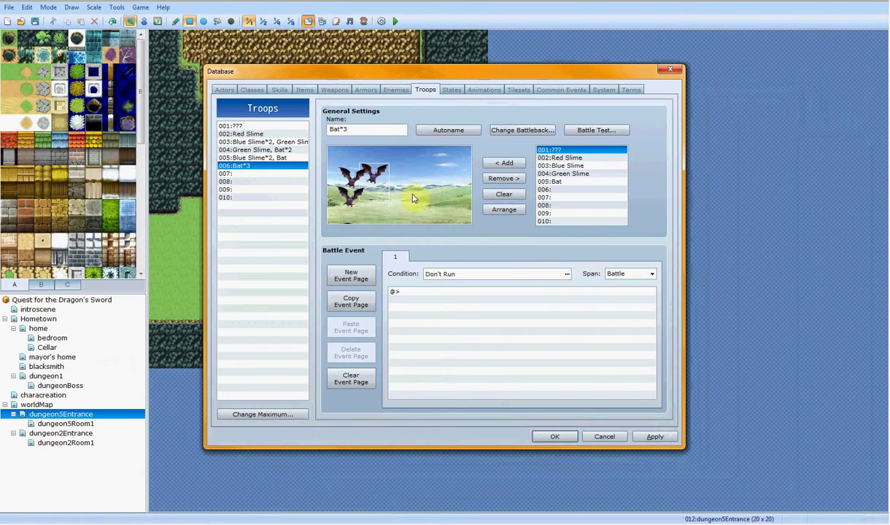
left_click(651, 435)
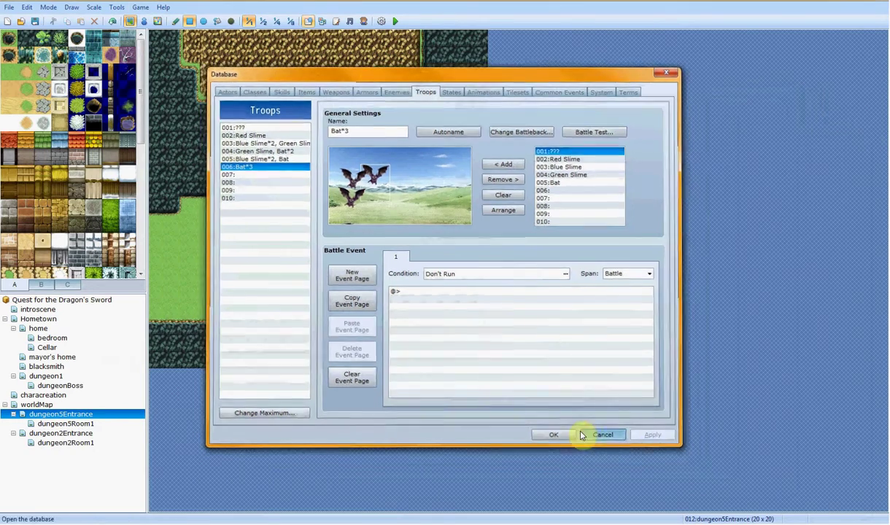
left_click(595, 436)
left_click(310, 20)
key("Escape")
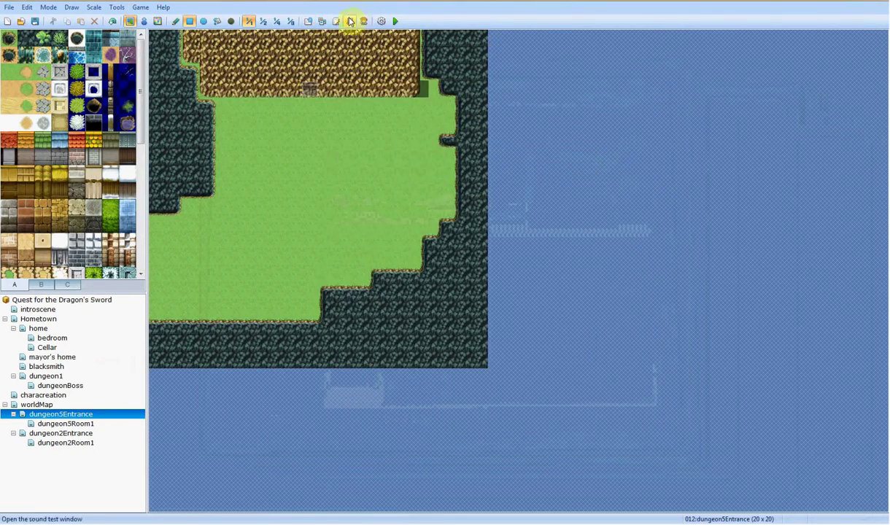
left_click(336, 21)
scroll(304, 343, "down", 3)
left_click(300, 352)
left_click(299, 359)
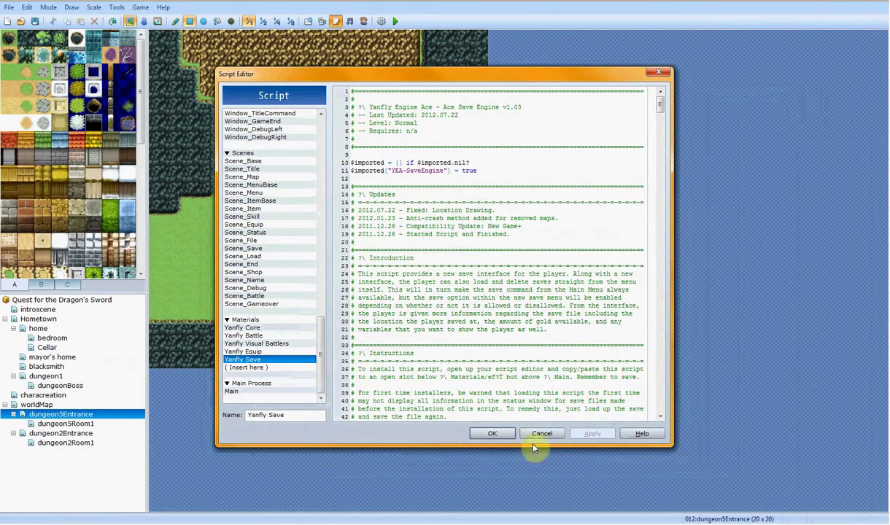
left_click(491, 432)
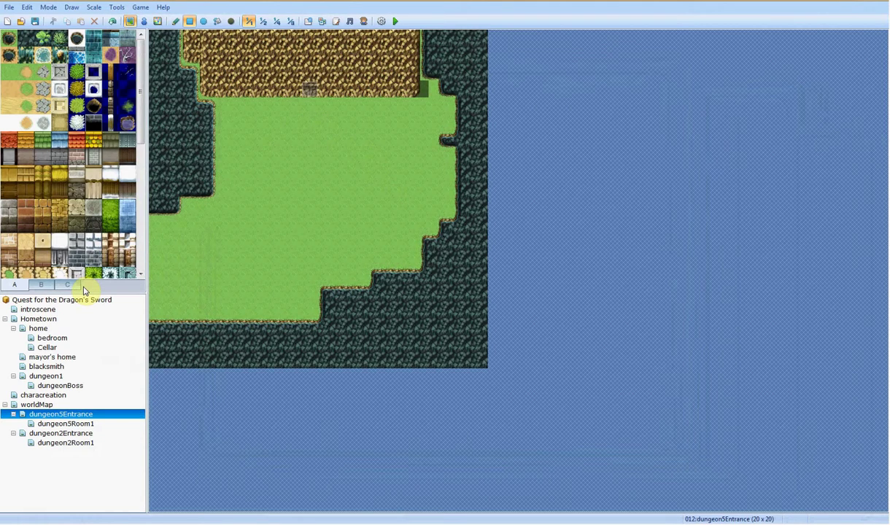
Step: Browse the introscene, Hometown and dungeon5Entrance maps, then switch to Event mode
left_click(85, 309)
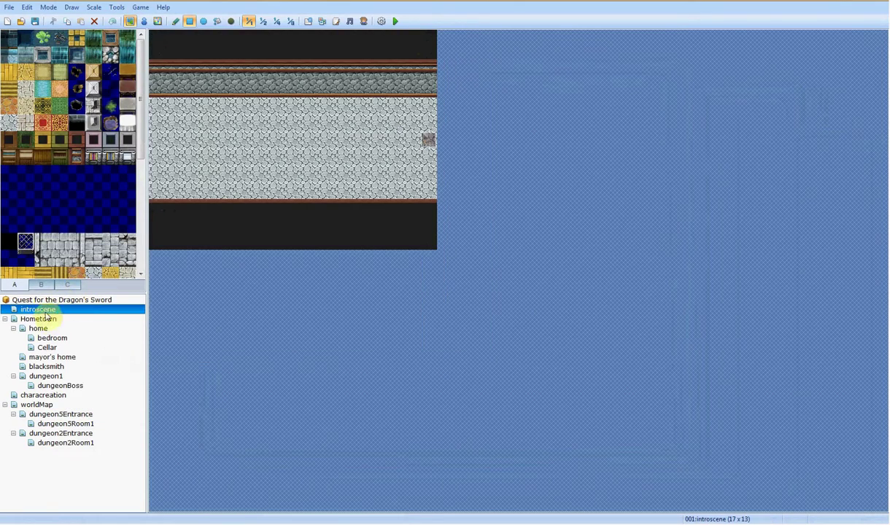
left_click(51, 319)
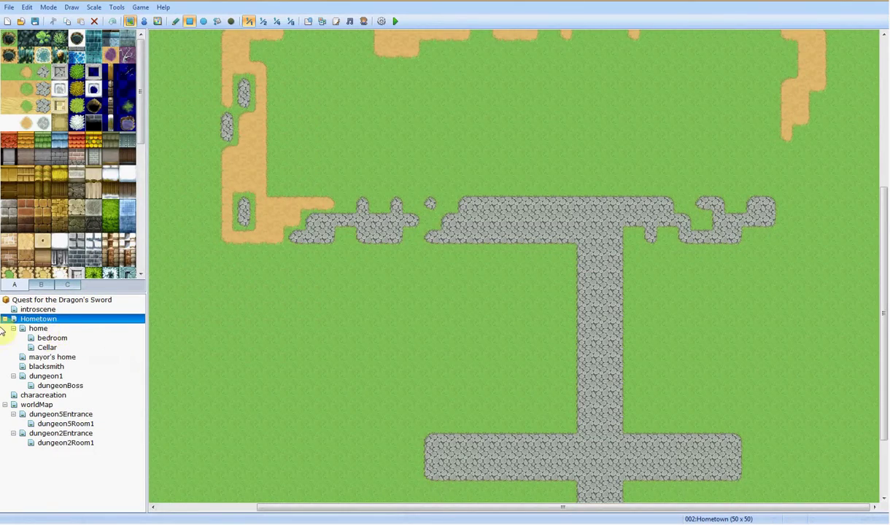
mouse_move(178, 294)
middle_mouse_down()
mouse_move(190, 199)
mouse_move(155, 170)
mouse_move(147, 173)
mouse_move(167, 182)
mouse_move(123, 183)
mouse_move(162, 216)
middle_mouse_up()
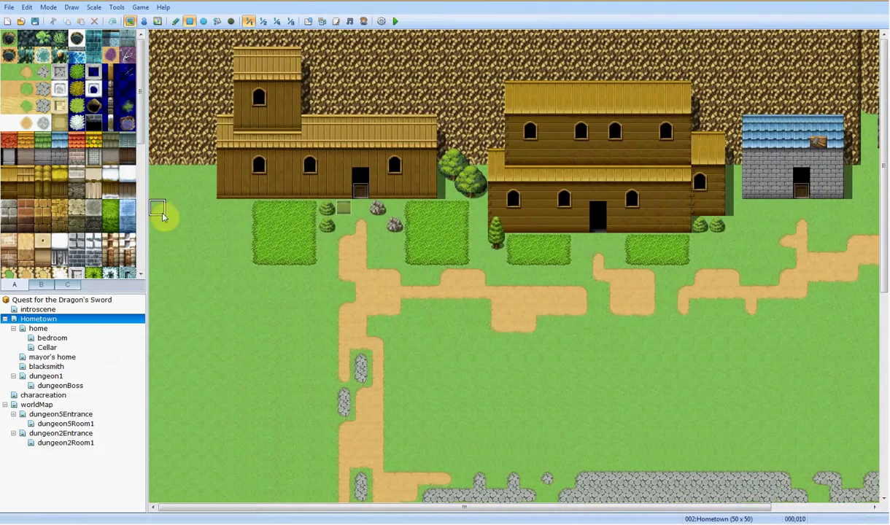
left_click(80, 415)
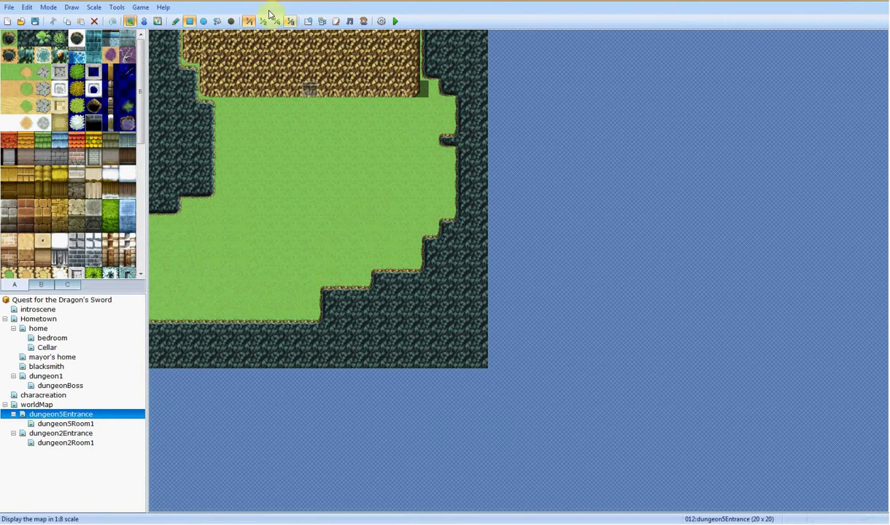
left_click(144, 22)
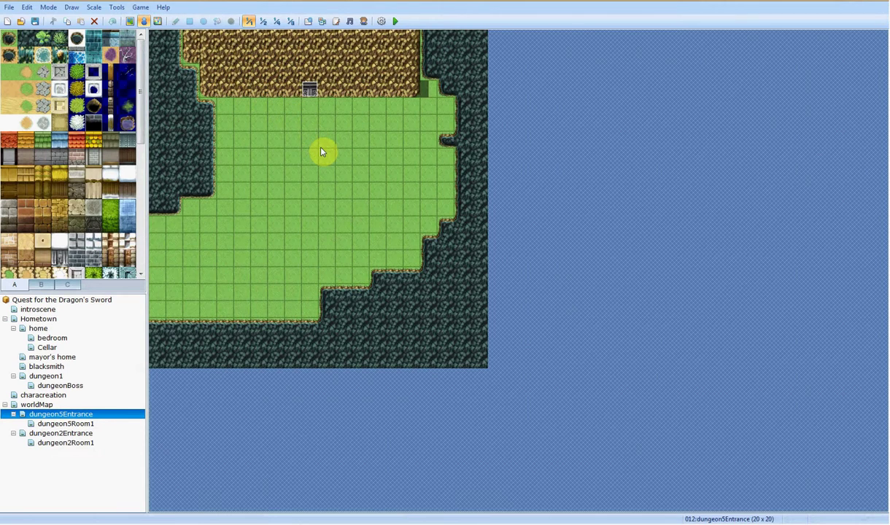
left_click(52, 338)
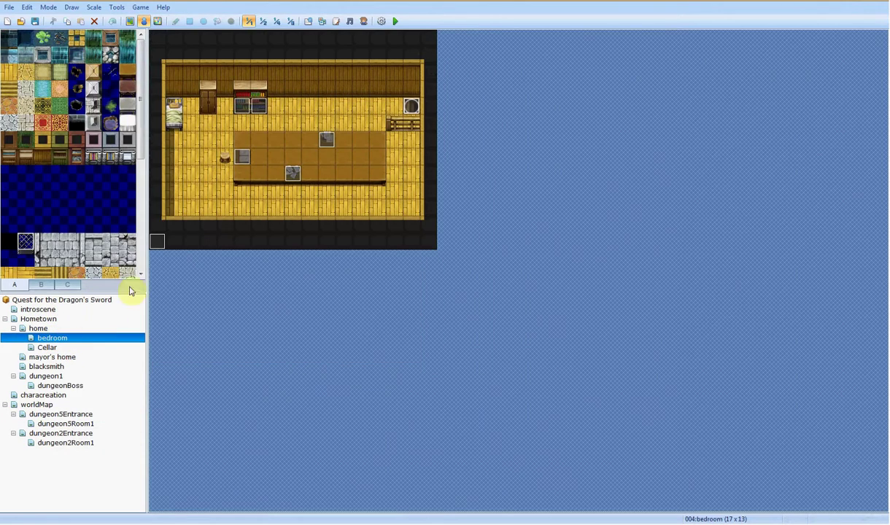
double_click(240, 153)
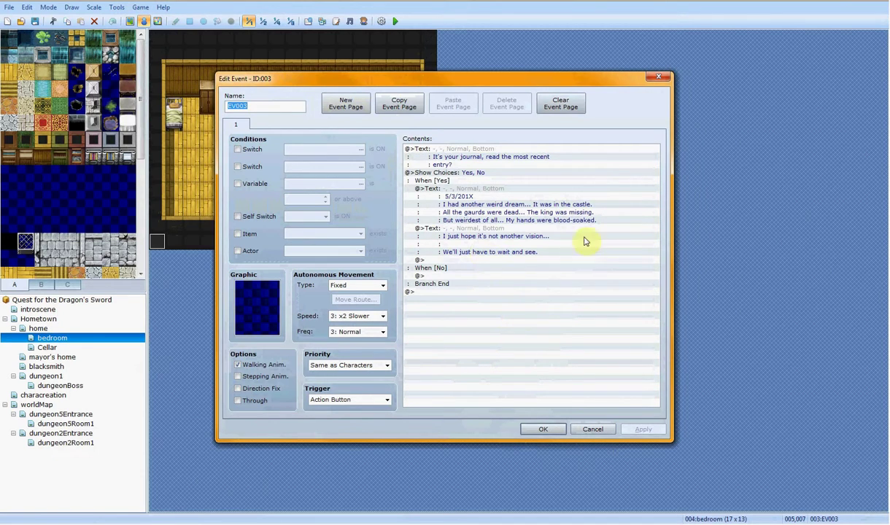
left_click(544, 429)
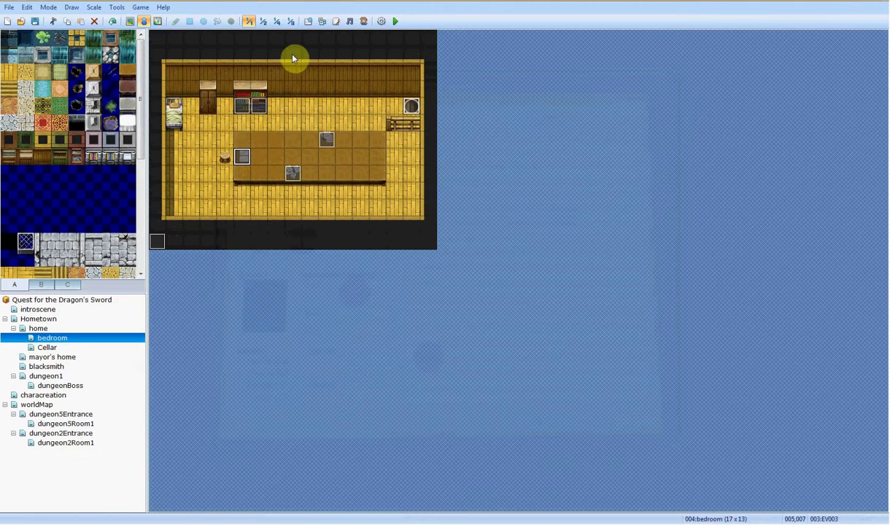
double_click(327, 141)
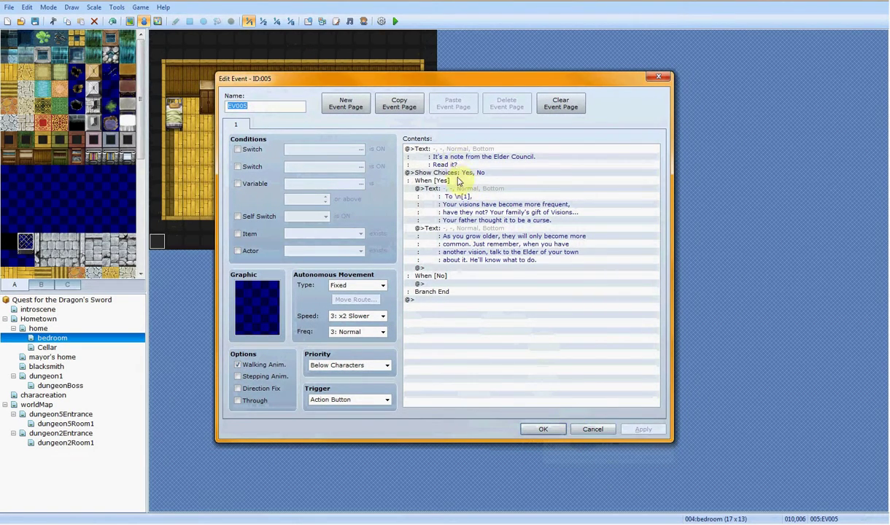
left_click(457, 153)
left_click(462, 191)
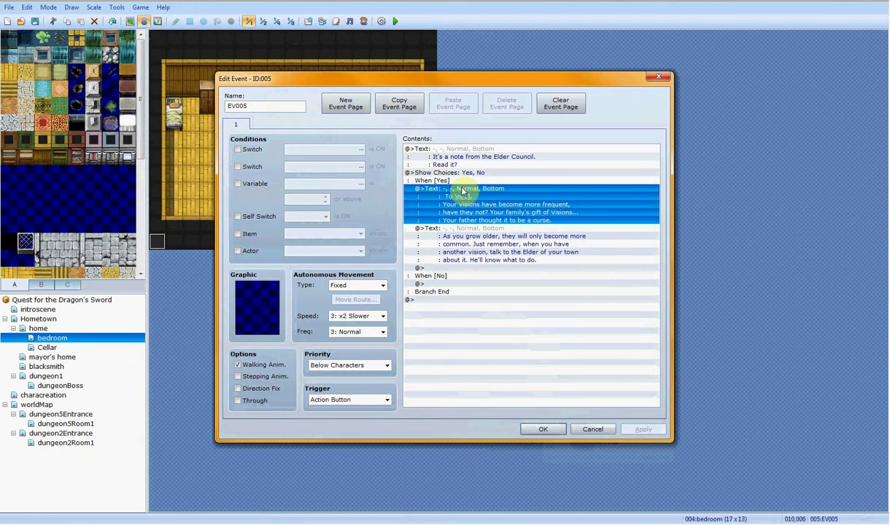
left_click(576, 430)
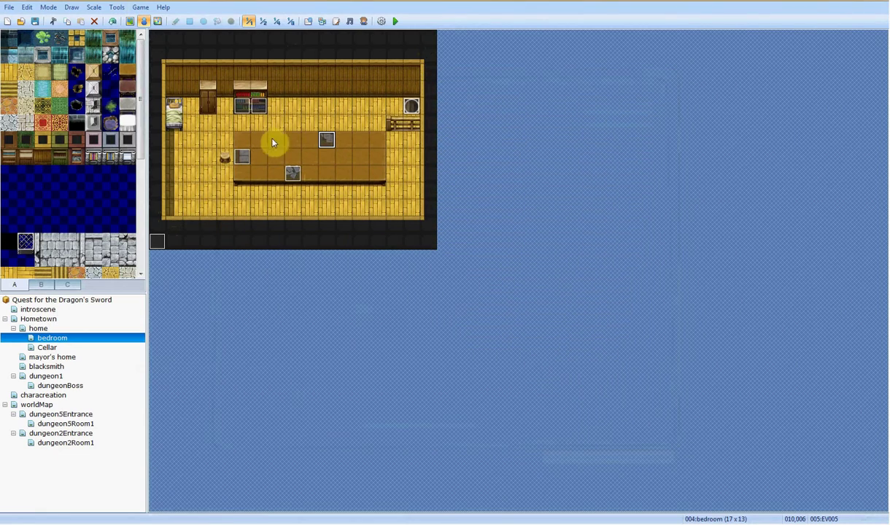
Step: Replace actor 001 Player's nickname with 'Seer' in the Database and apply it
left_click(308, 21)
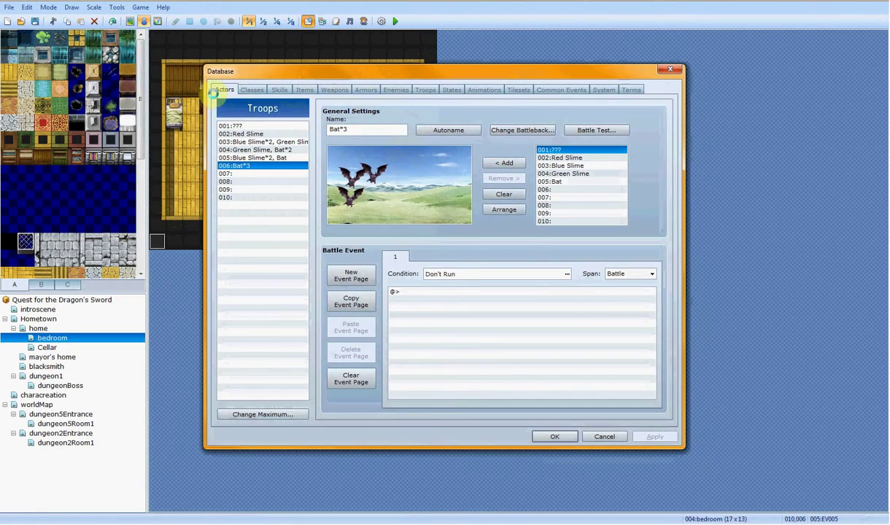
left_click(223, 89)
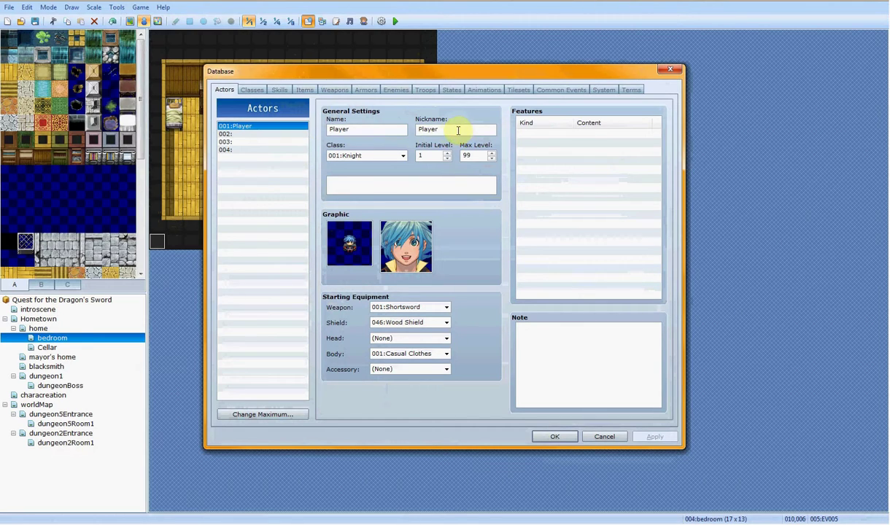
left_click_drag(439, 128, 395, 131)
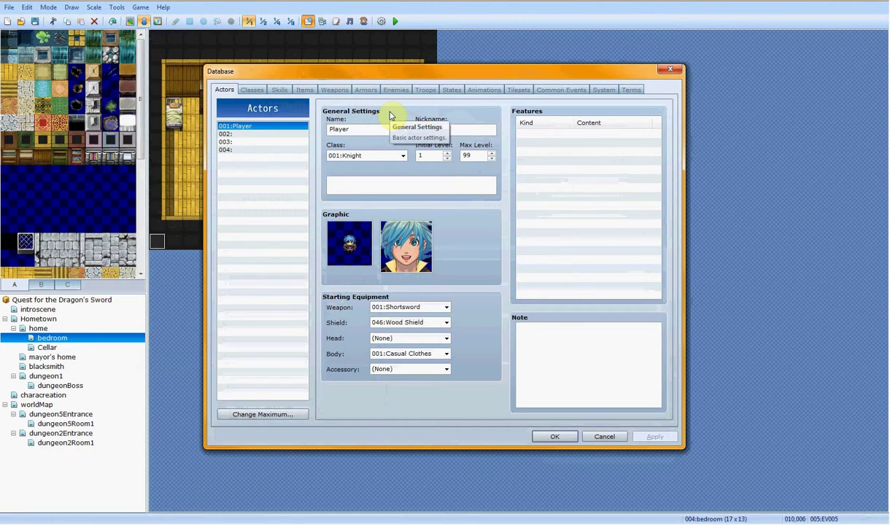
key("Delete")
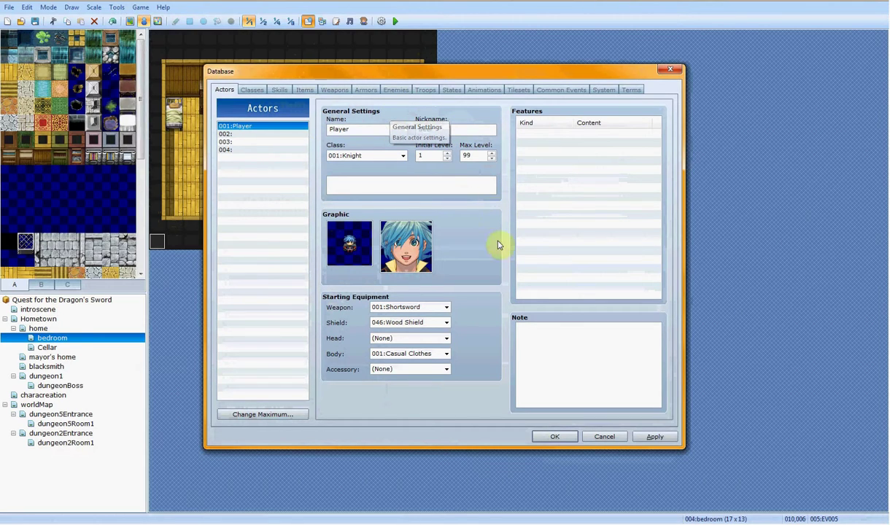
type("Seer")
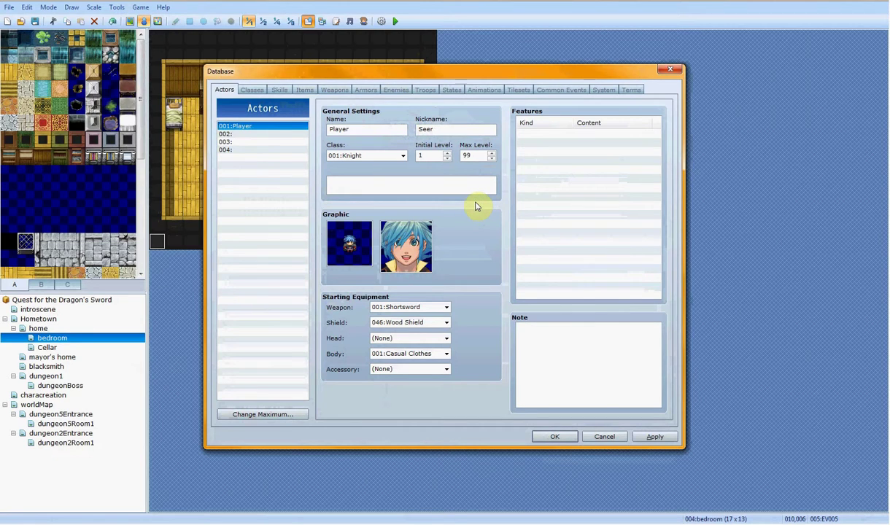
left_click(640, 437)
left_click(572, 439)
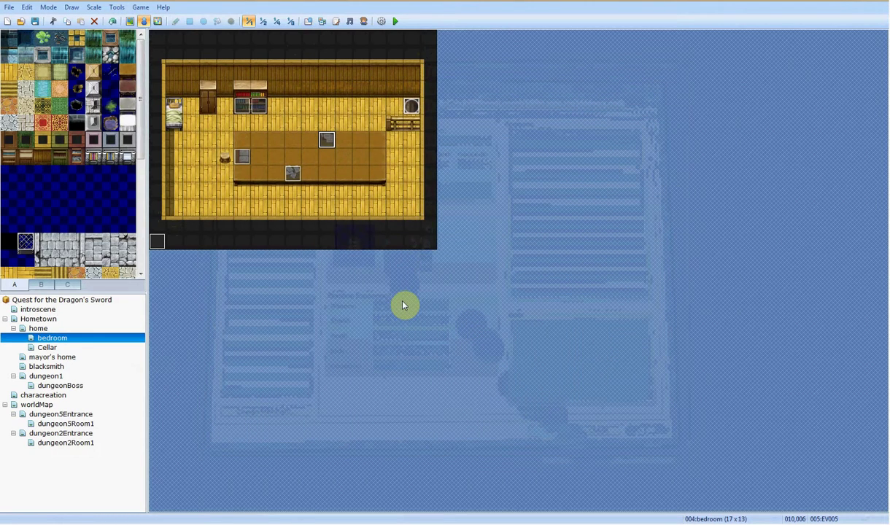
Step: Switch the bedroom map back to Map (tile-drawing) mode
left_click(130, 21)
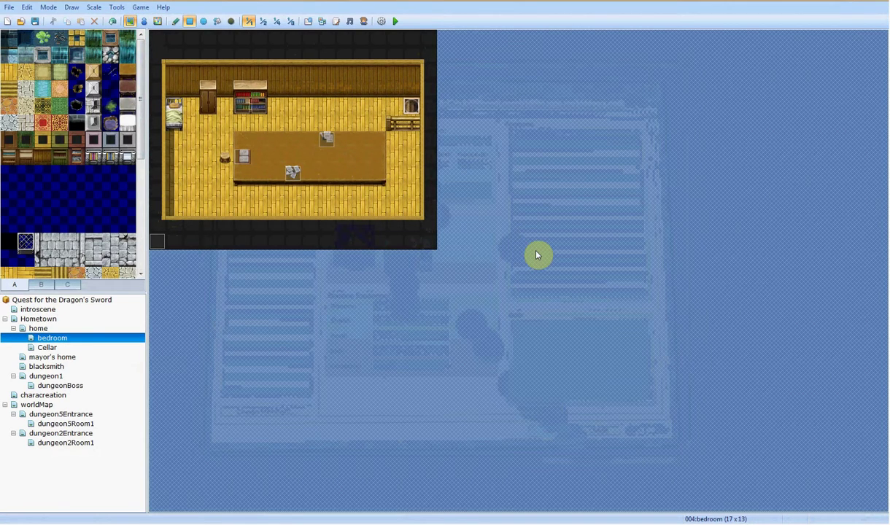